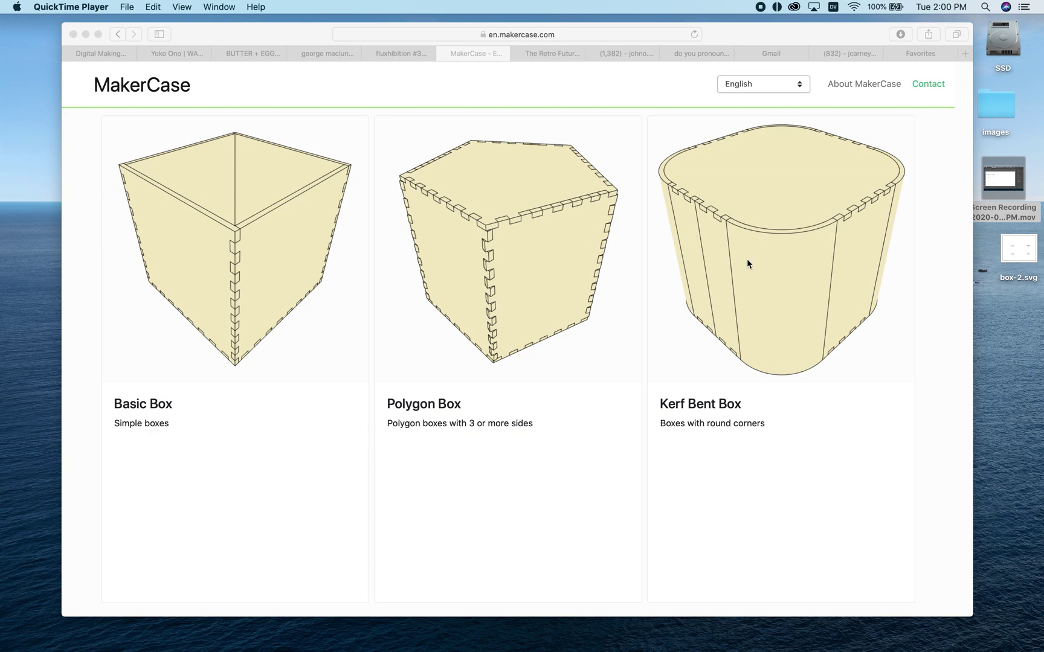
Open MakerCase's Basic Box designer and rotate the default 4 in cube preview front-on
click(201, 319)
click(230, 292)
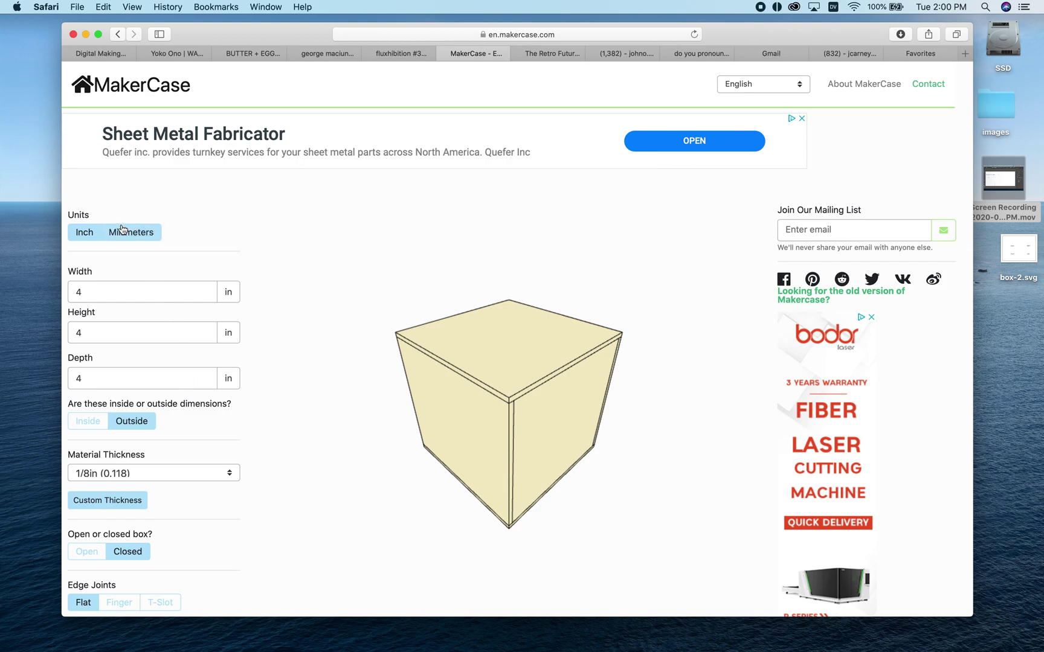
scroll(125, 322, down, 2)
scroll(124, 322, down, 2)
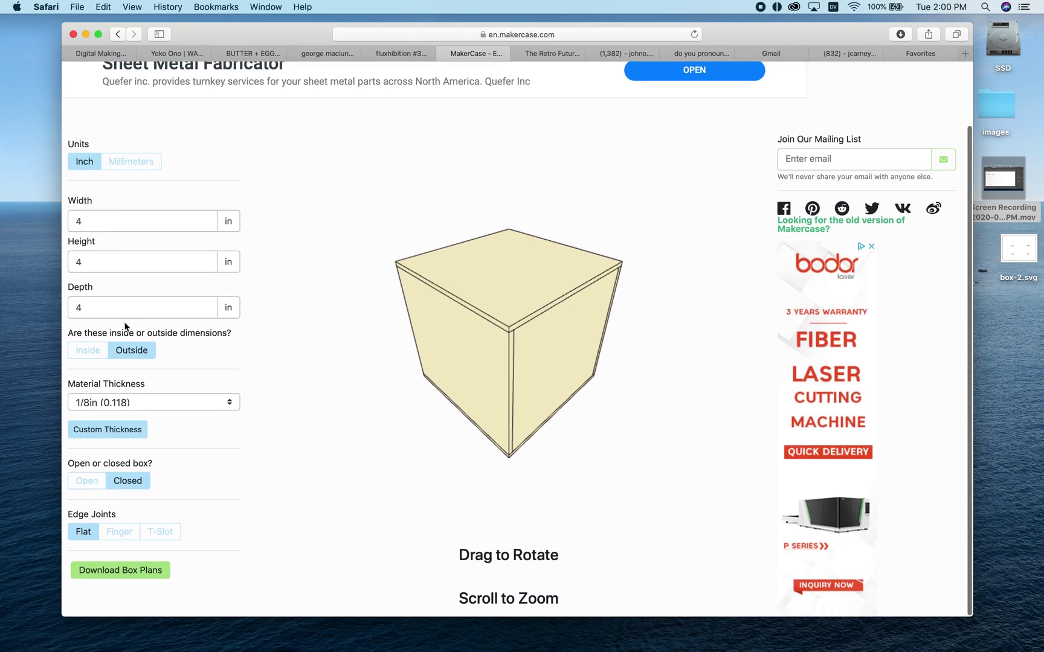
scroll(125, 323, up, 4)
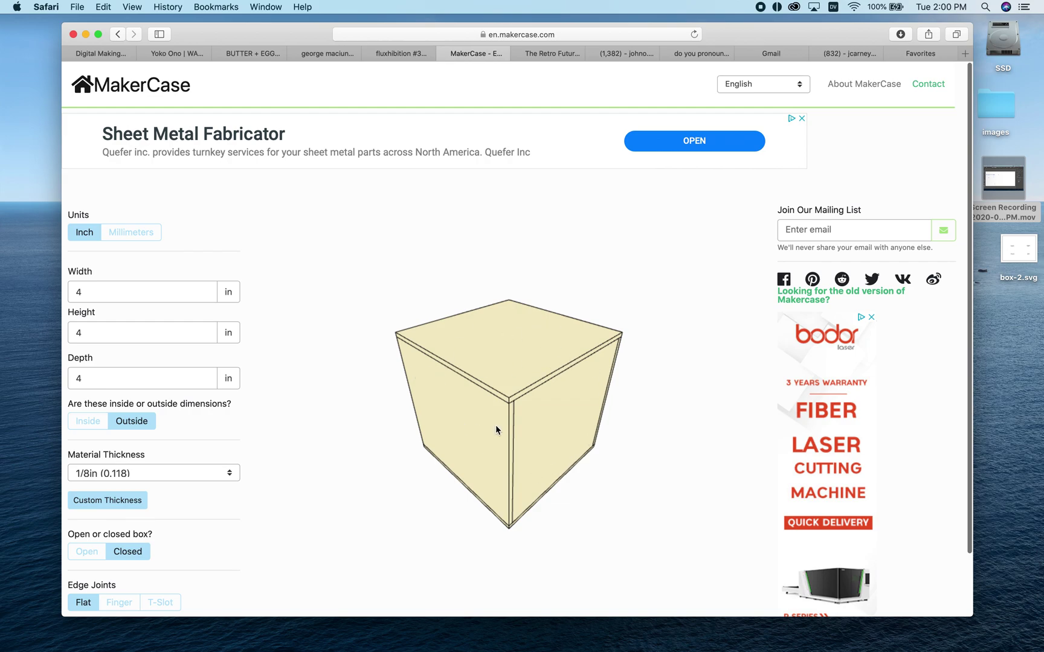
drag(540, 426, 420, 428)
scroll(537, 423, down, 3)
scroll(537, 421, up, 5)
scroll(537, 421, down, 3)
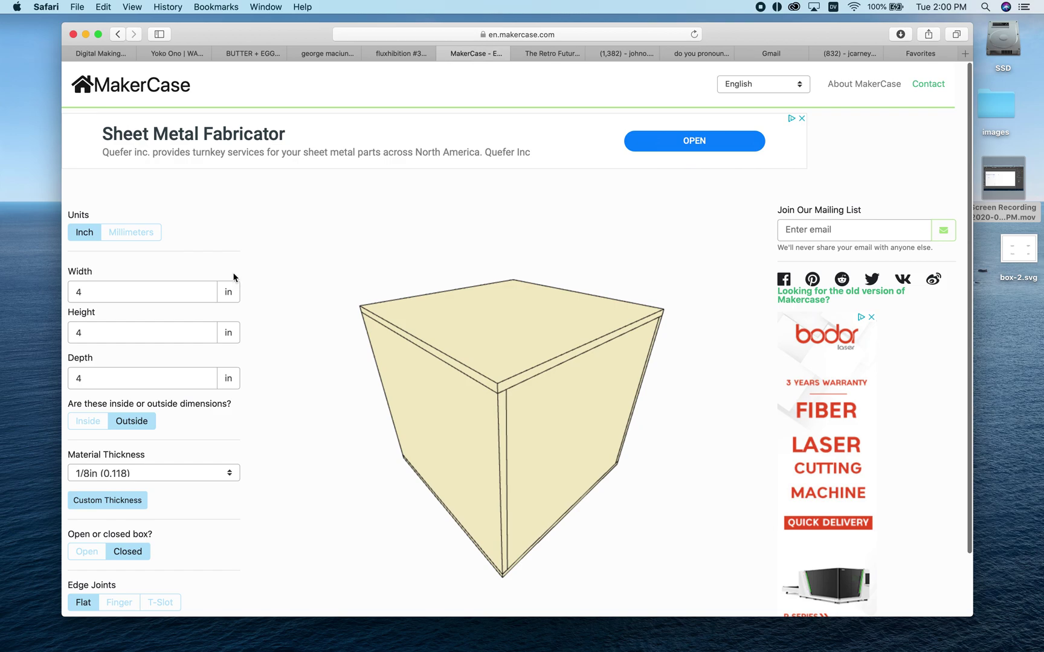
scroll(180, 264, down, 2)
scroll(180, 266, down, 1)
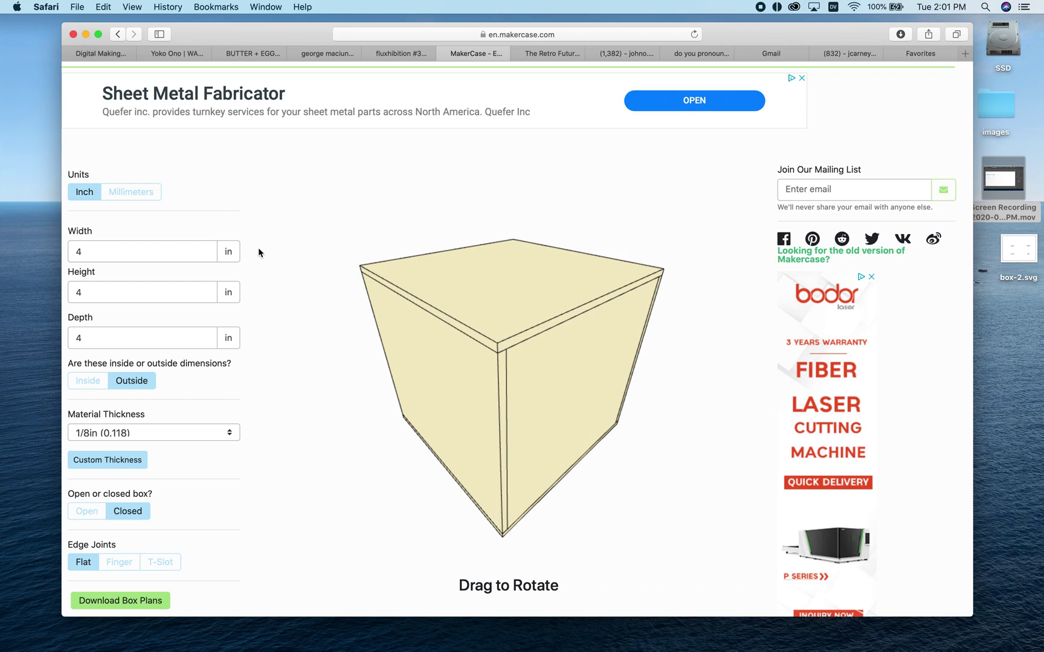
Set the box to width 6, height 2, depth 4 in and choose inside dimensions
double_click(103, 252)
text(6)
click(134, 291)
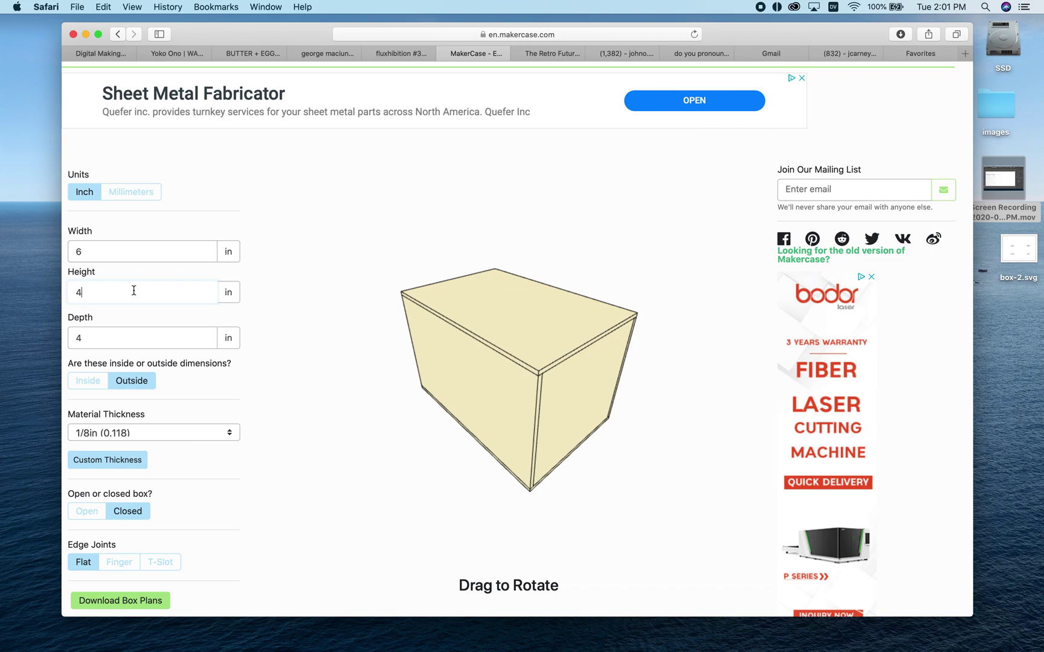
text(2)
key(BackSpace)
key(BackSpace)
text(2)
click(122, 337)
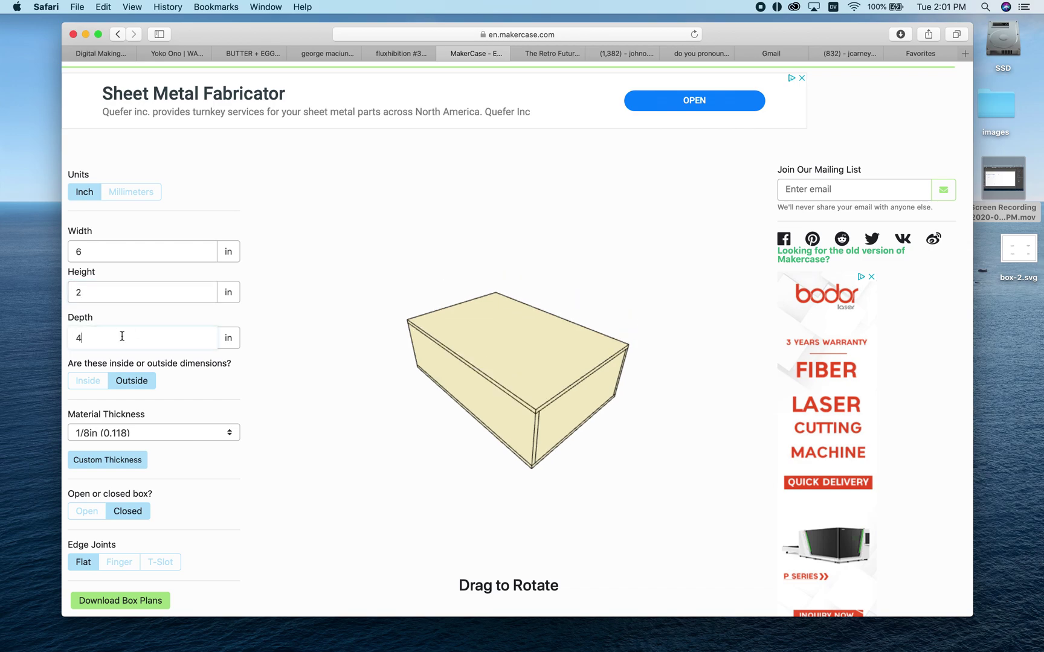
key(BackSpace)
text(4)
click(256, 340)
mouse_move(550, 414)
mouse_down()
mouse_move(552, 384)
mouse_move(491, 368)
mouse_move(464, 373)
mouse_move(432, 409)
mouse_move(470, 426)
mouse_move(567, 413)
mouse_up()
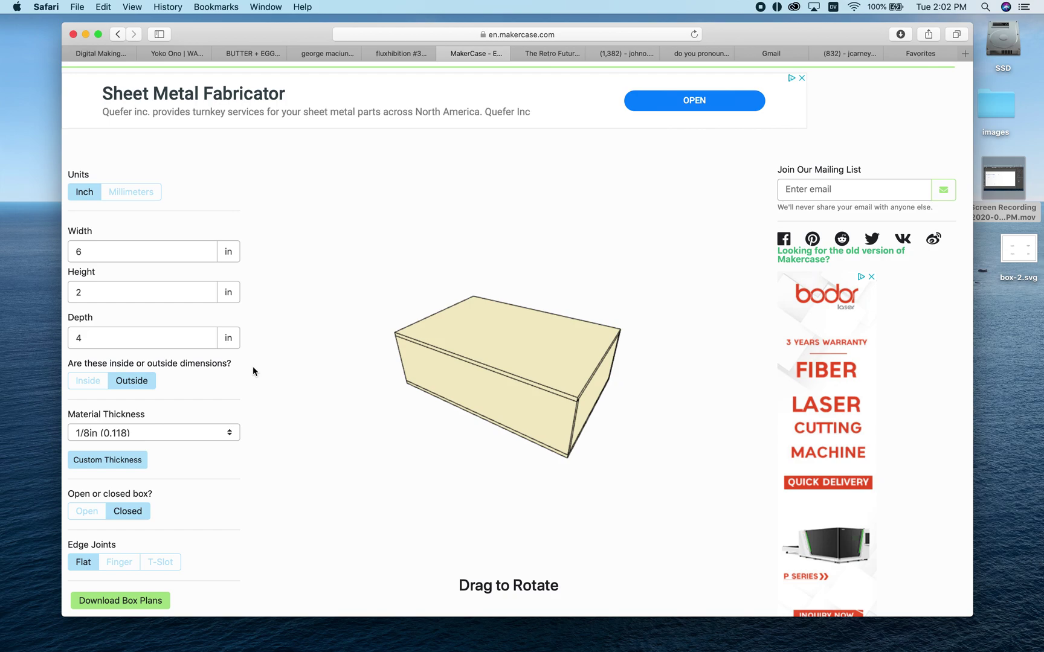
click(85, 382)
Confirm inside dimensions, keep 1/8in material thickness, and make the box open with no lid
click(84, 383)
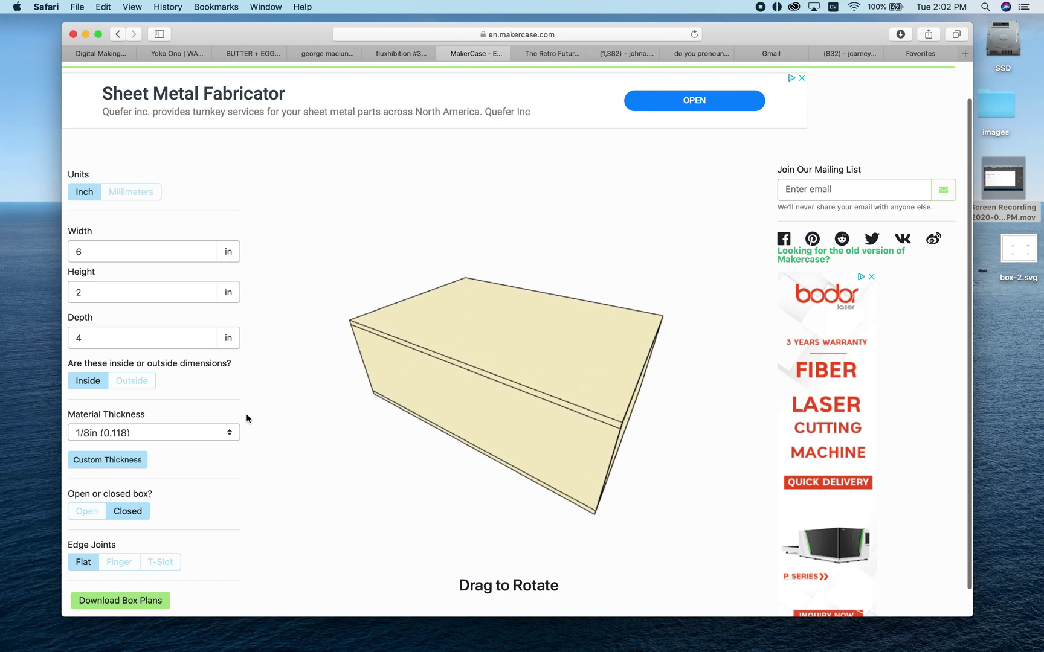
scroll(222, 408, down, 1)
scroll(221, 408, down, 1)
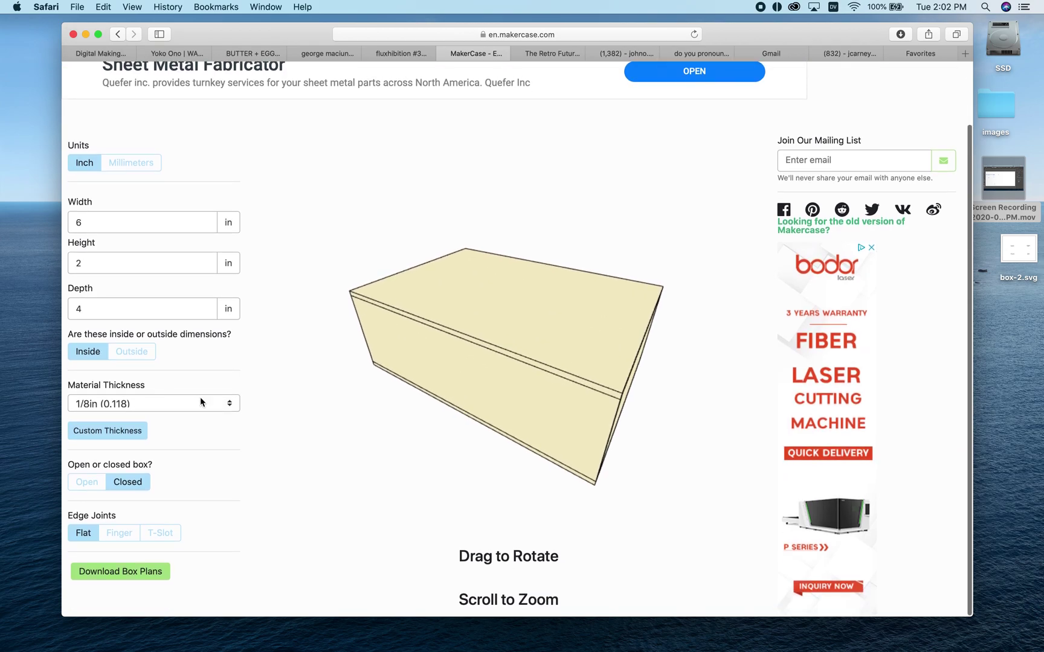
click(229, 405)
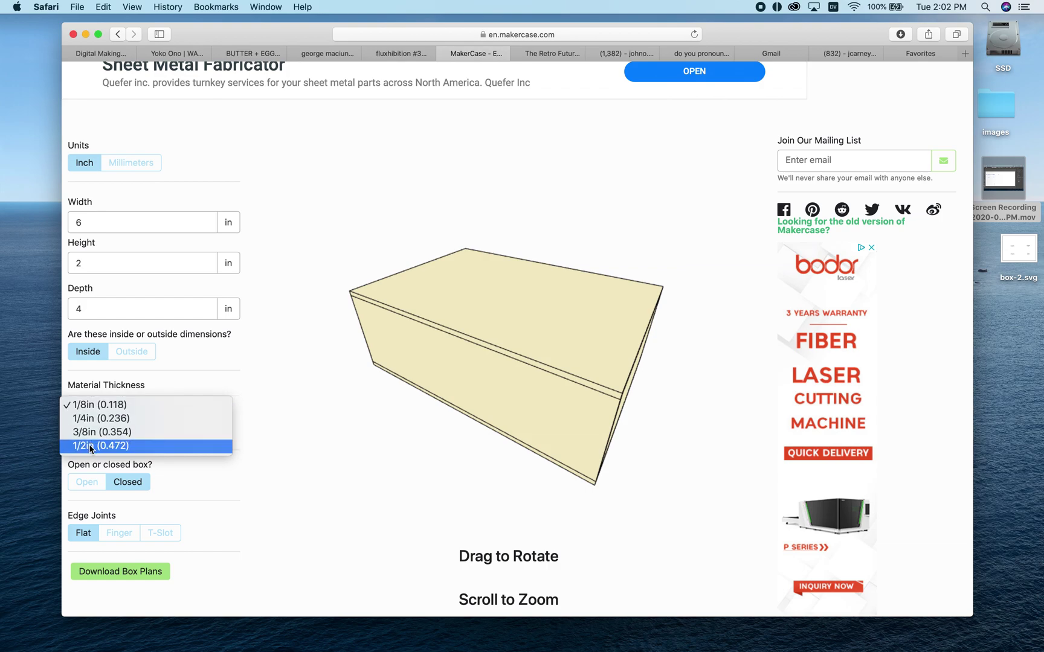
click(96, 410)
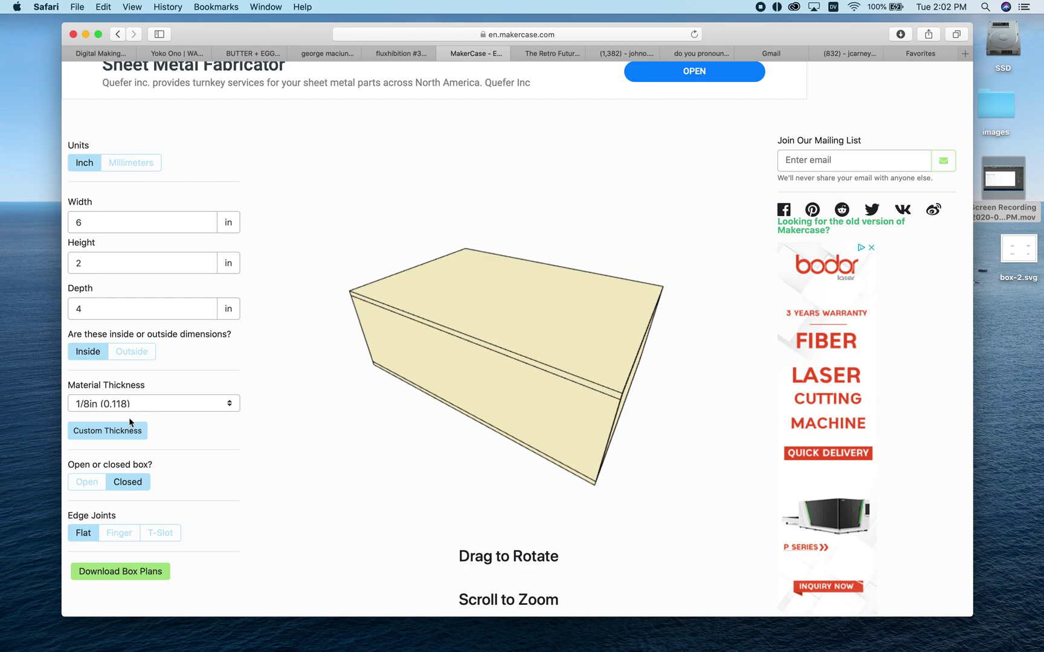
click(89, 431)
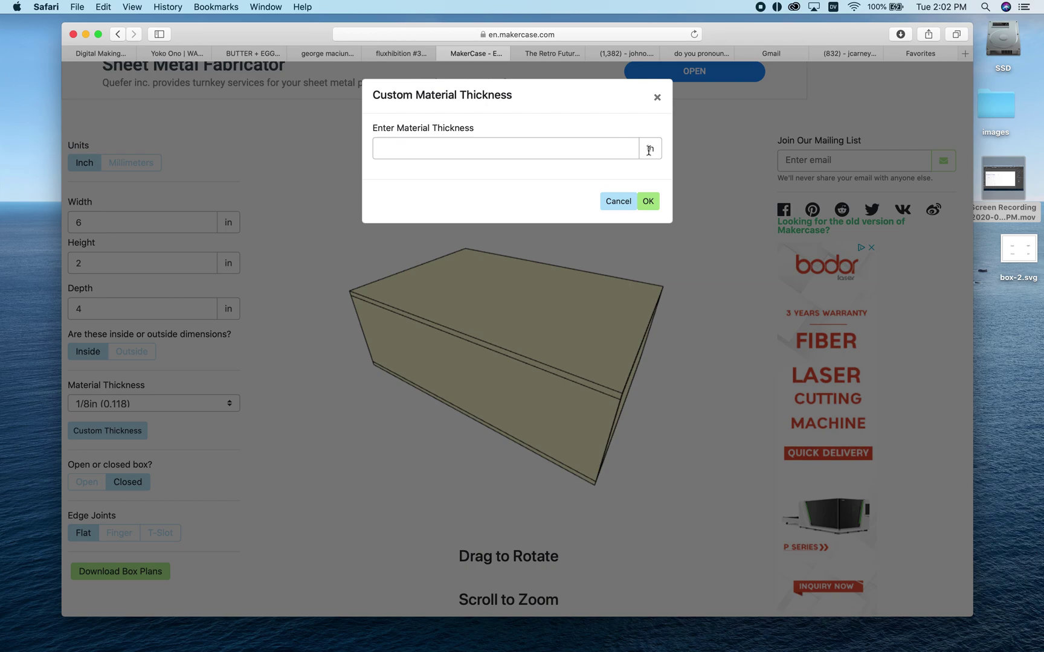
click(648, 202)
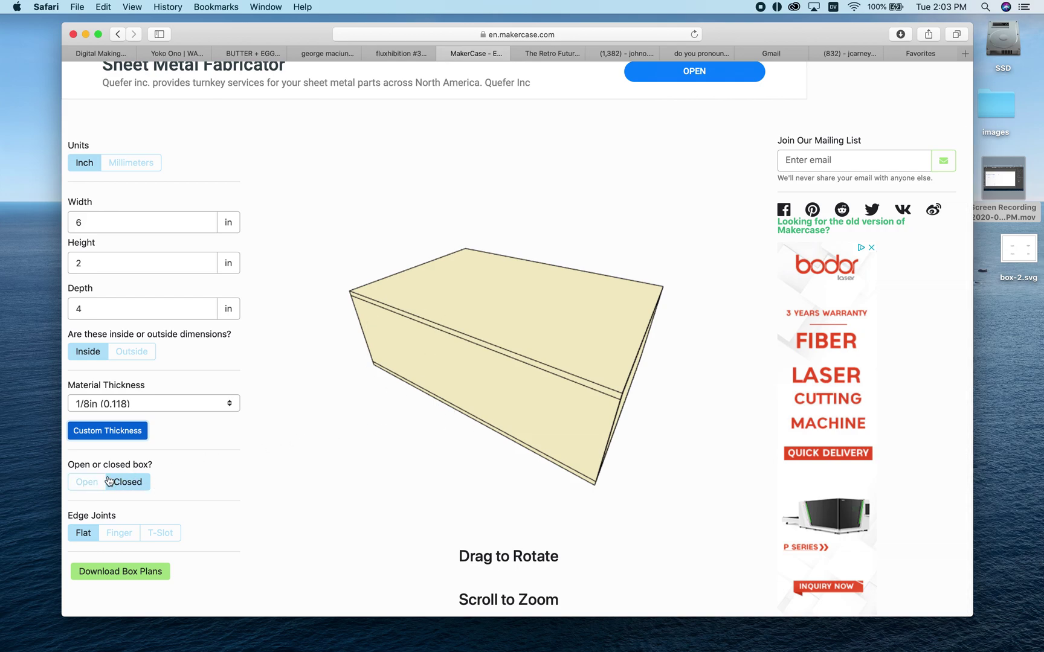
click(90, 484)
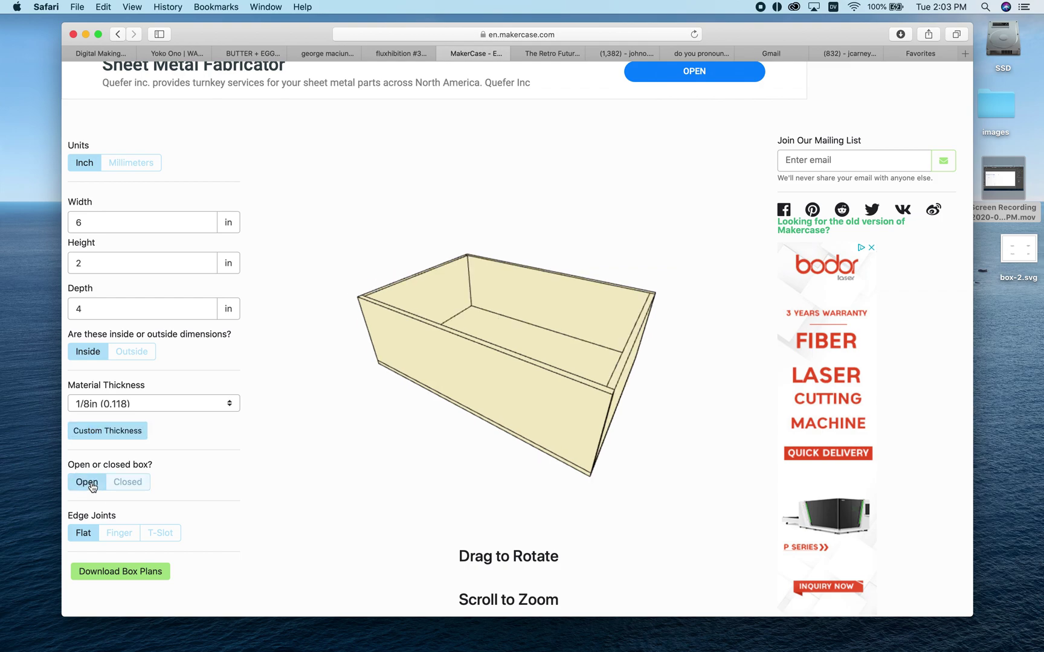
Change the box dimensions to width 2, height 4 and depth 6 in
double_click(108, 224)
text(2)
double_click(108, 266)
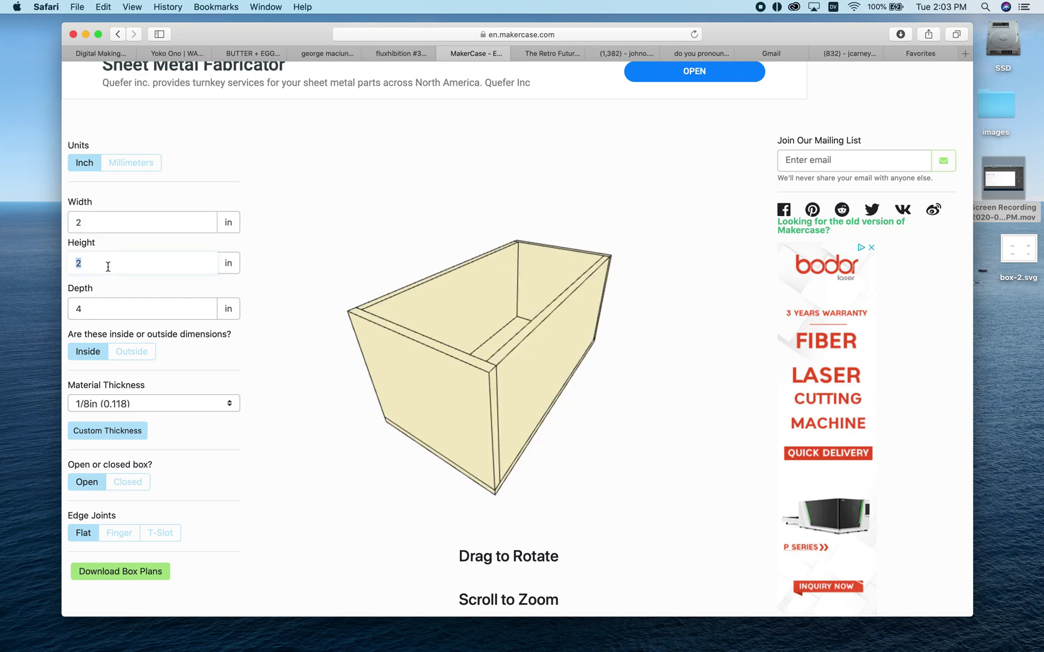
text(4)
double_click(110, 303)
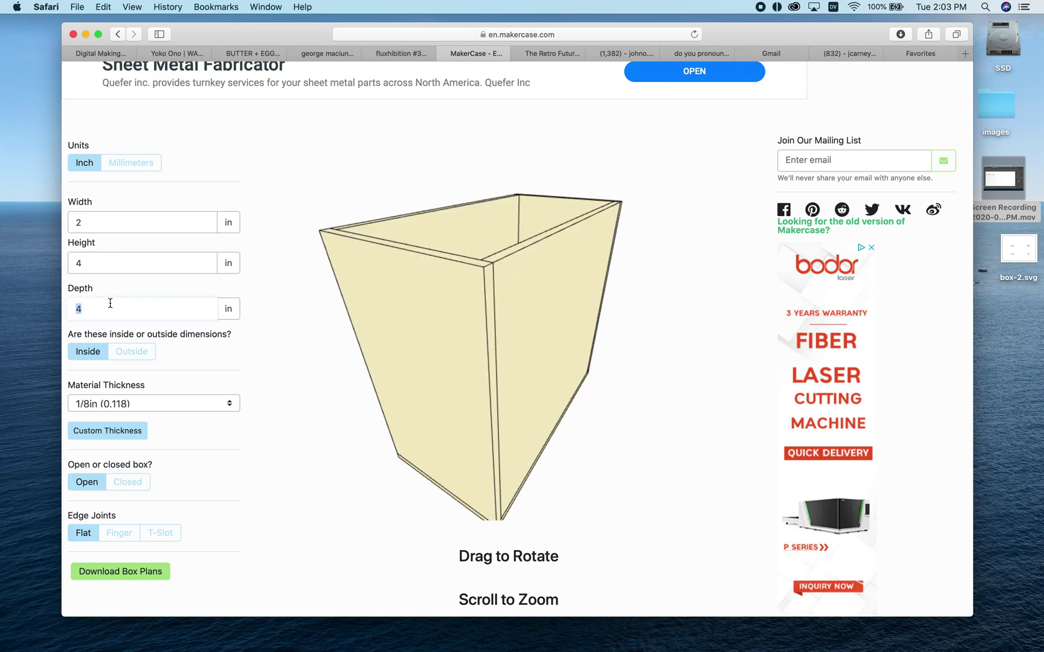
text(6)
click(262, 300)
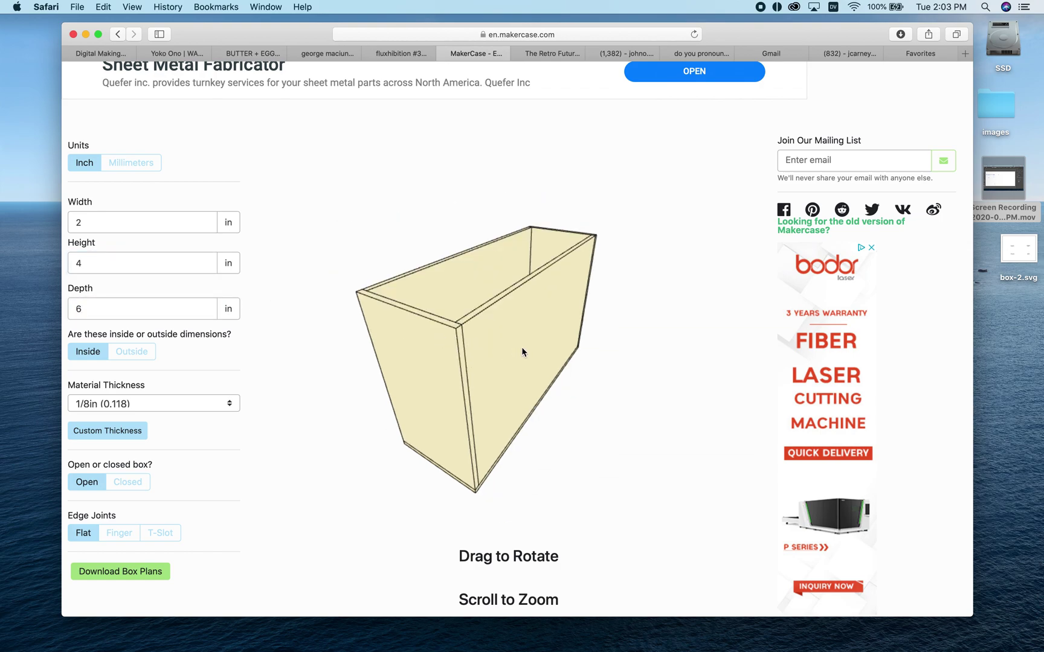
drag(574, 337, 431, 330)
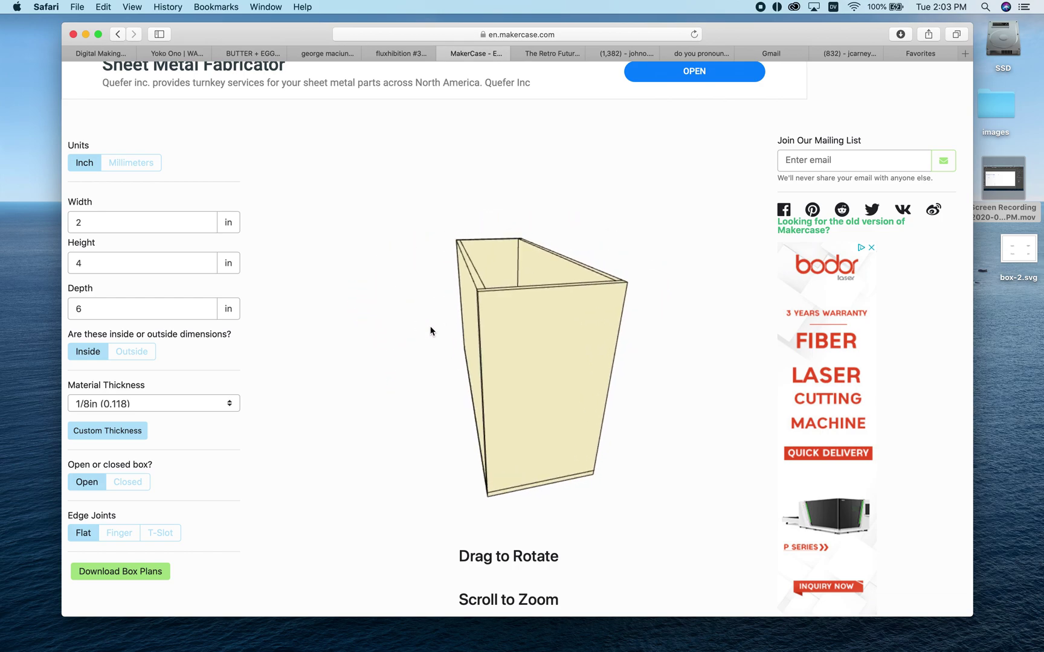
scroll(279, 422, down, 5)
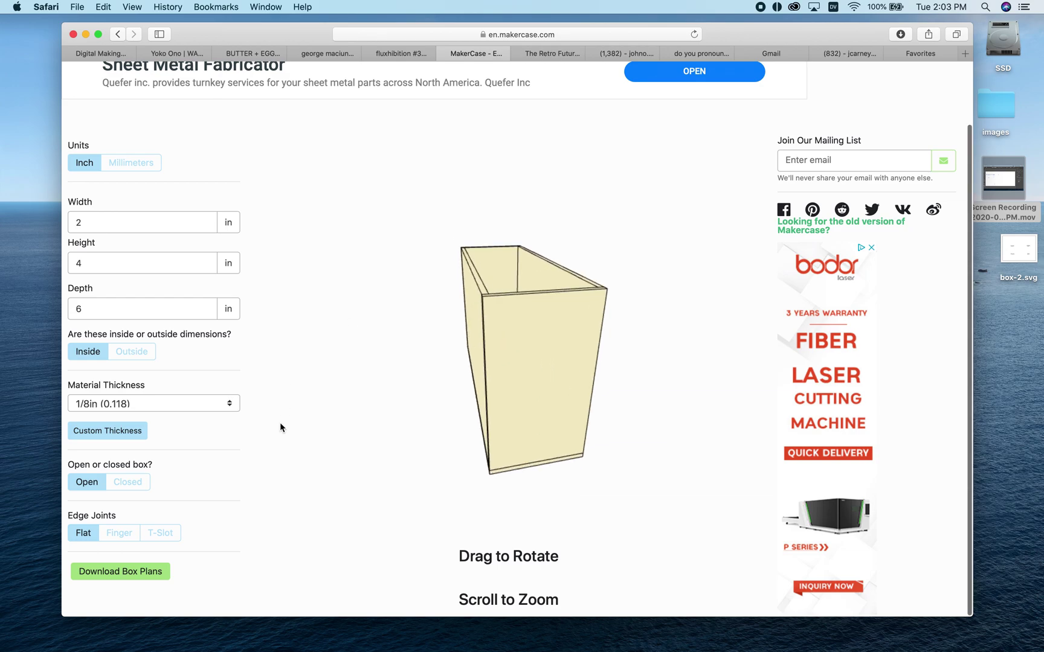
Give the box finger edge joints, briefly trying T-slots before returning to fingers
scroll(280, 422, up, 2)
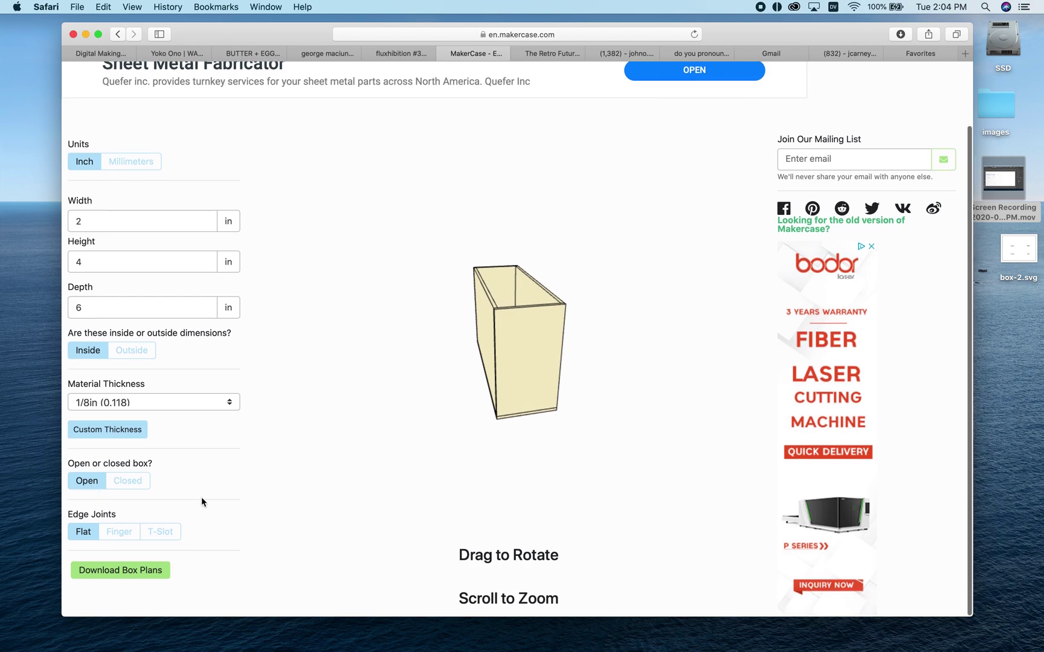
click(120, 532)
drag(489, 377, 510, 368)
scroll(531, 359, up, 5)
scroll(531, 360, down, 3)
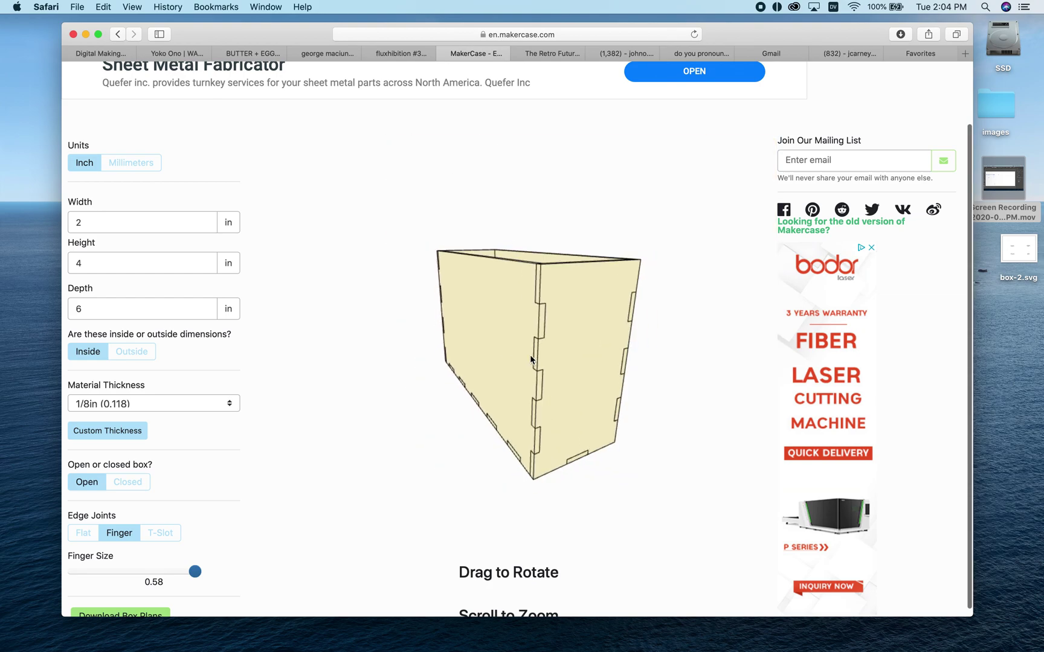
scroll(531, 359, up, 2)
scroll(530, 359, up, 1)
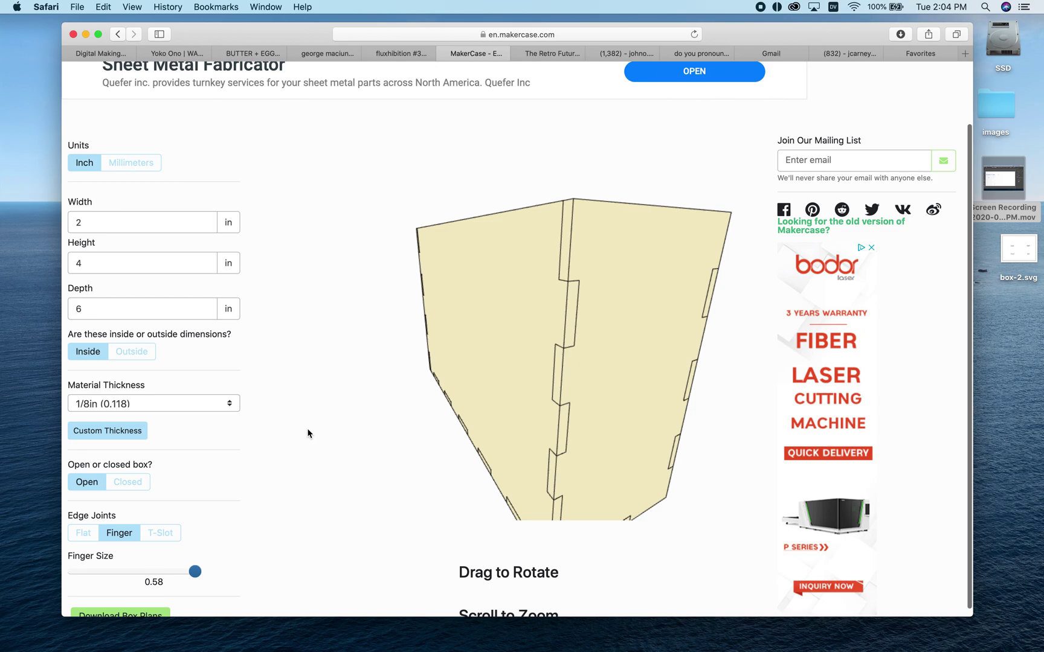
click(161, 533)
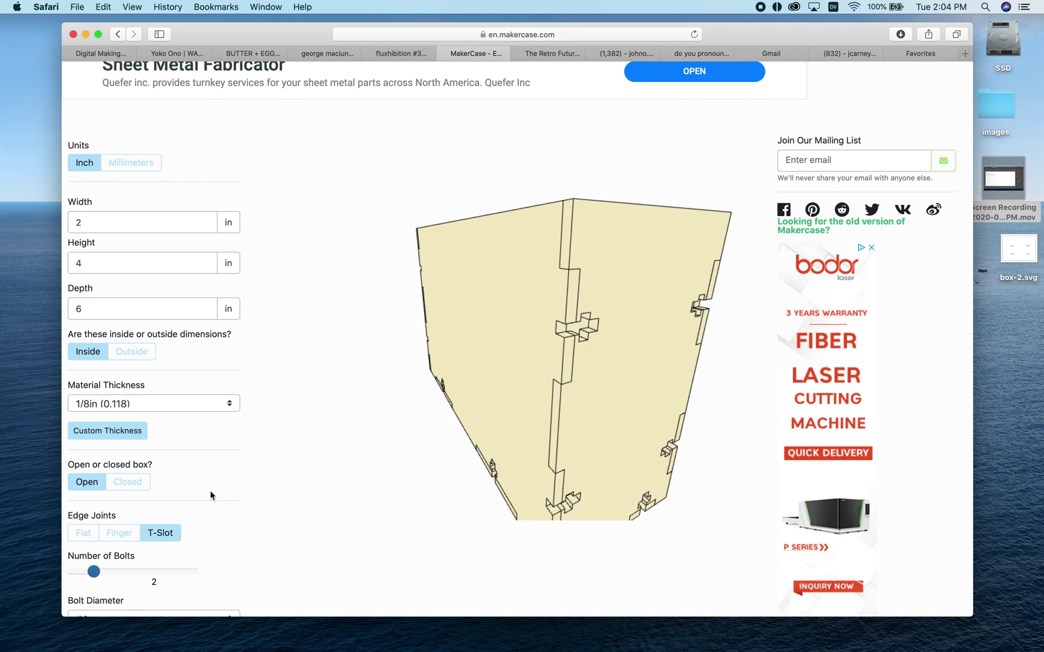
click(119, 535)
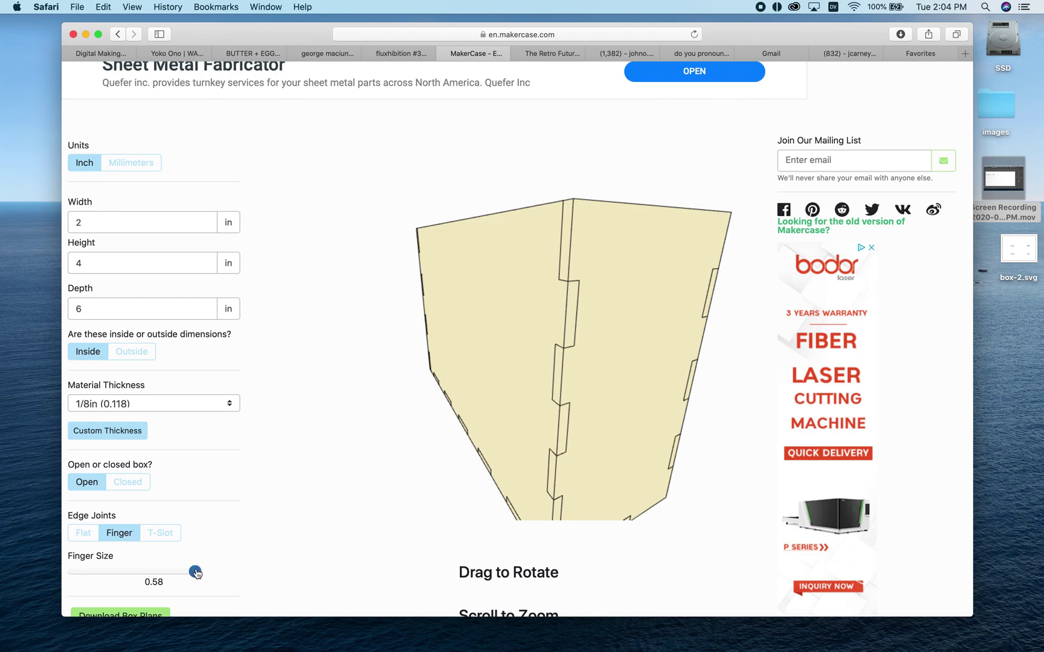
Adjust the Finger Size slider until it reads 0.54575
drag(195, 573, 73, 575)
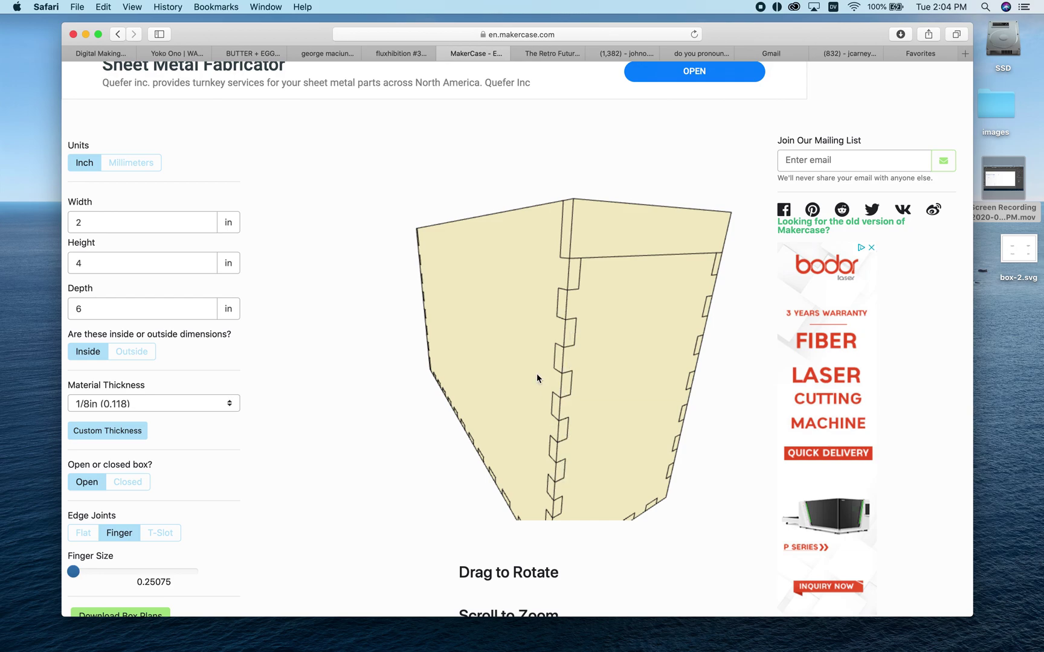
drag(73, 571, 184, 571)
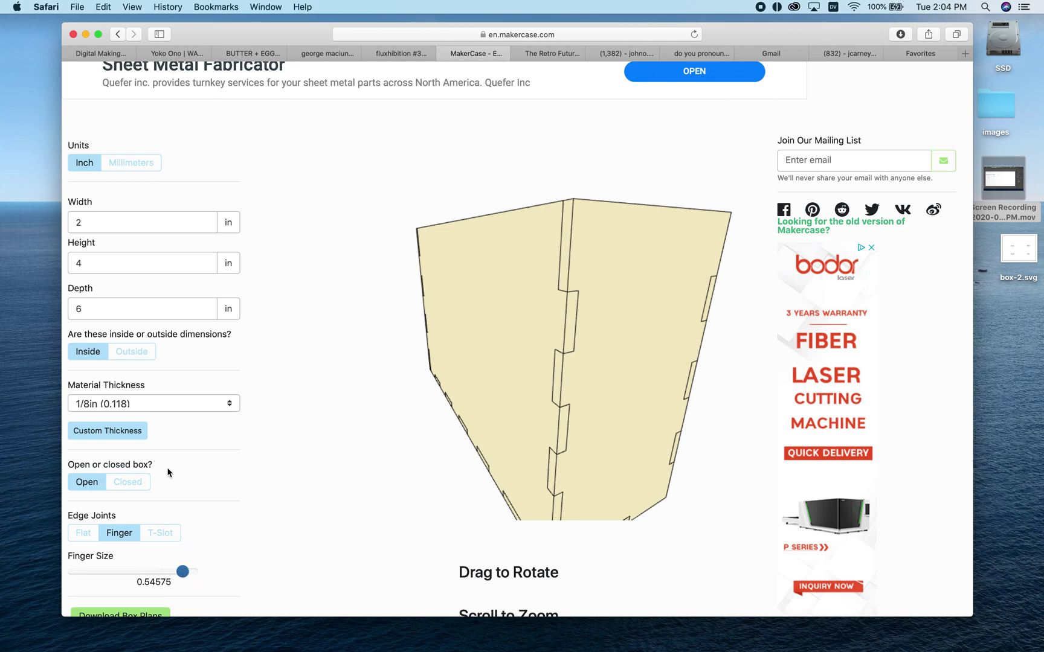
drag(183, 572, 177, 572)
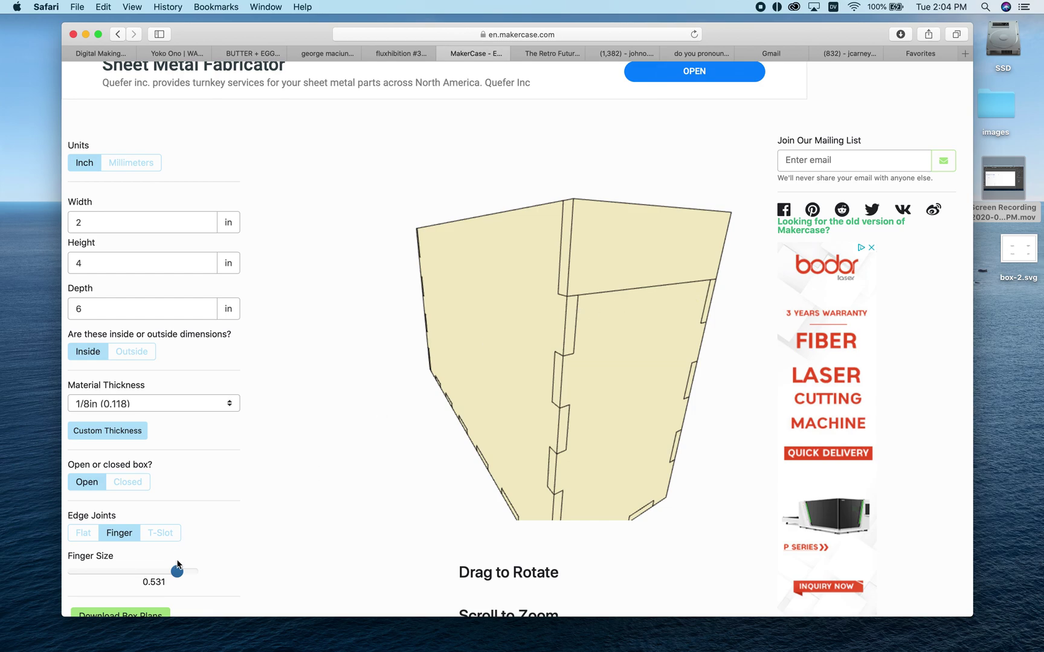
drag(177, 573, 182, 572)
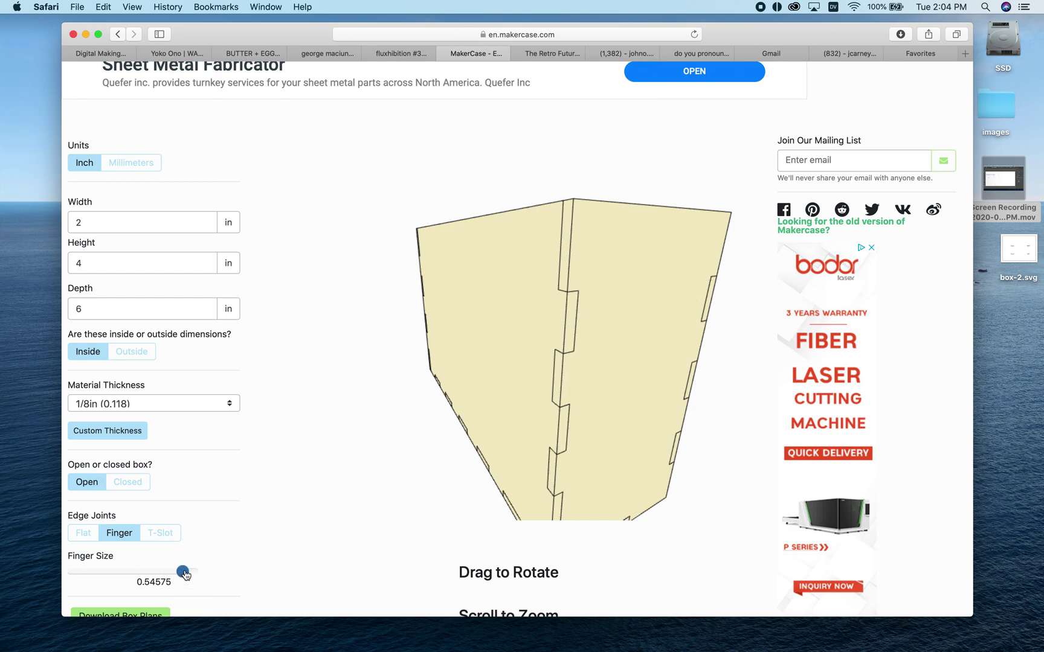
scroll(269, 532, down, 1)
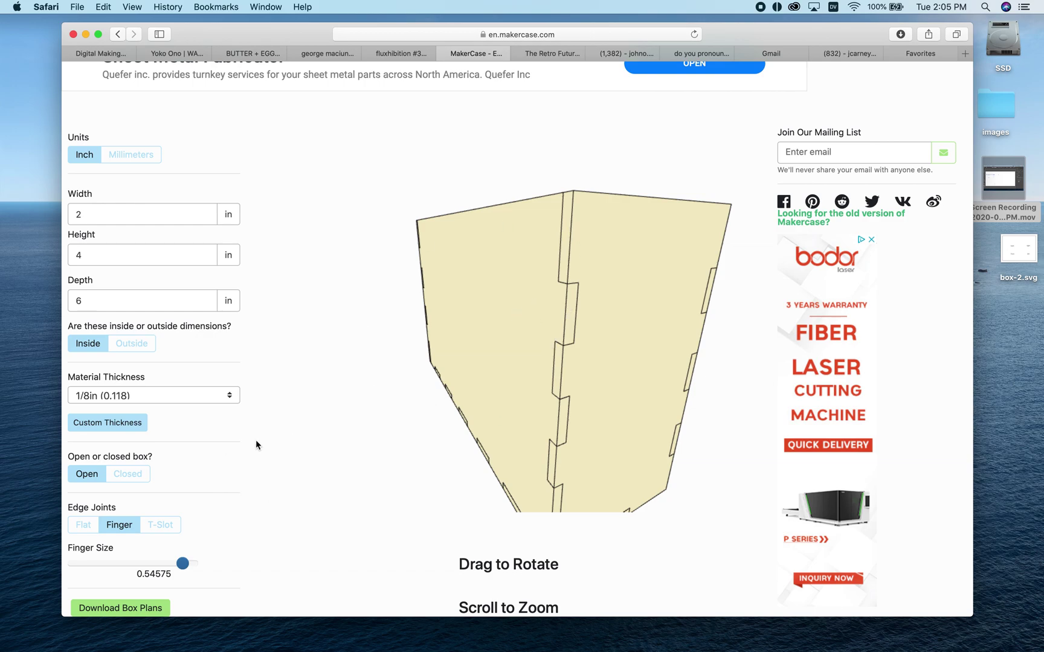
Open the box plans download options and set Panel Labels to Disabled
click(119, 608)
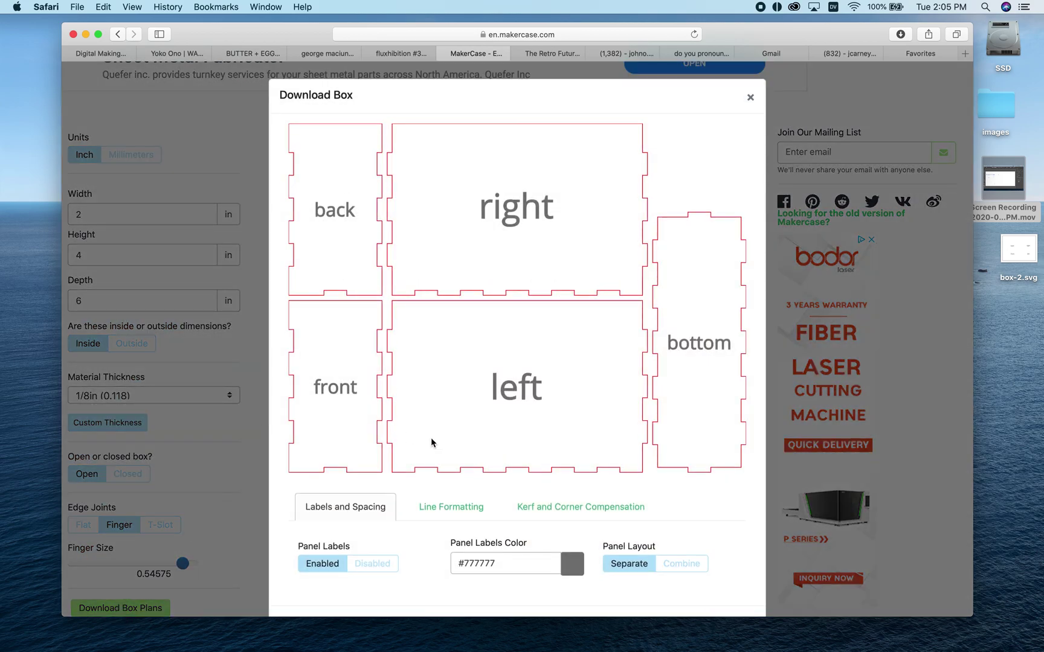
scroll(703, 494, down, 2)
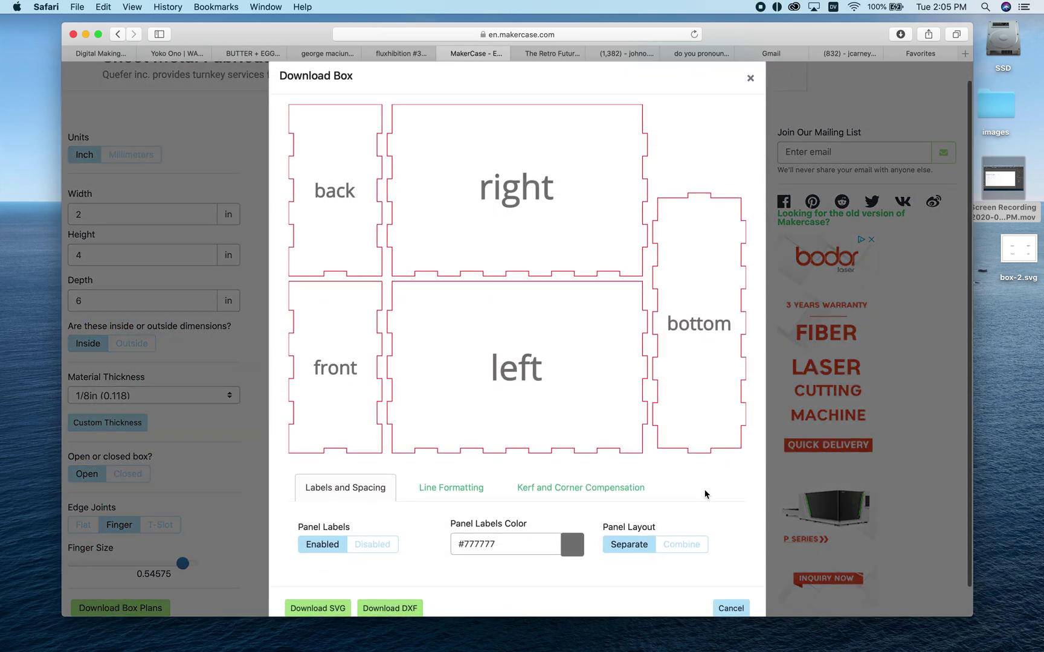
scroll(705, 494, down, 2)
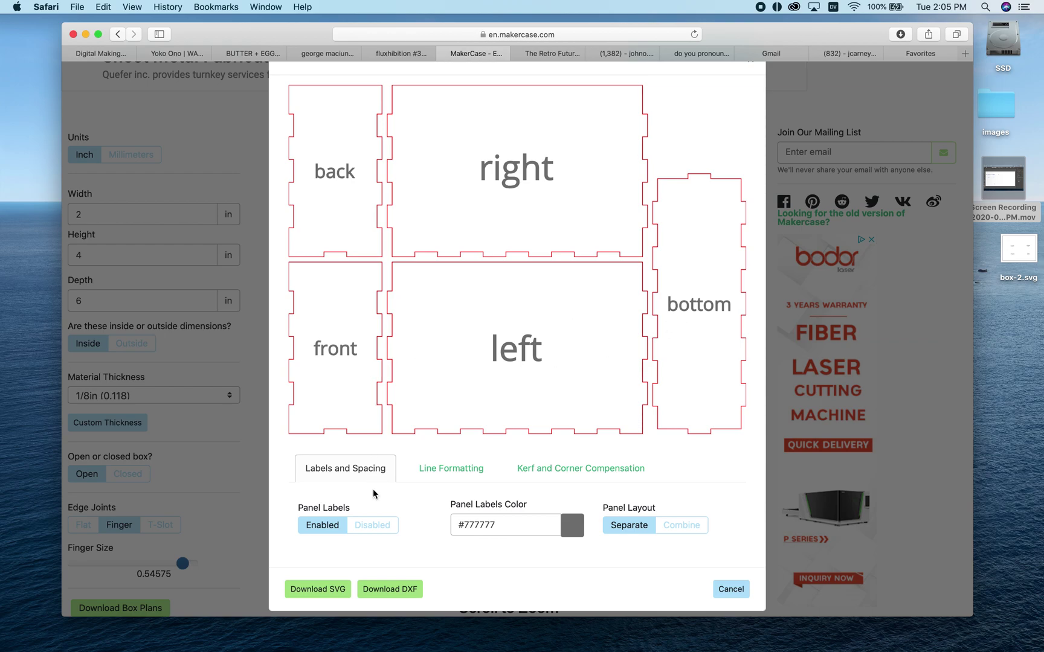
click(365, 527)
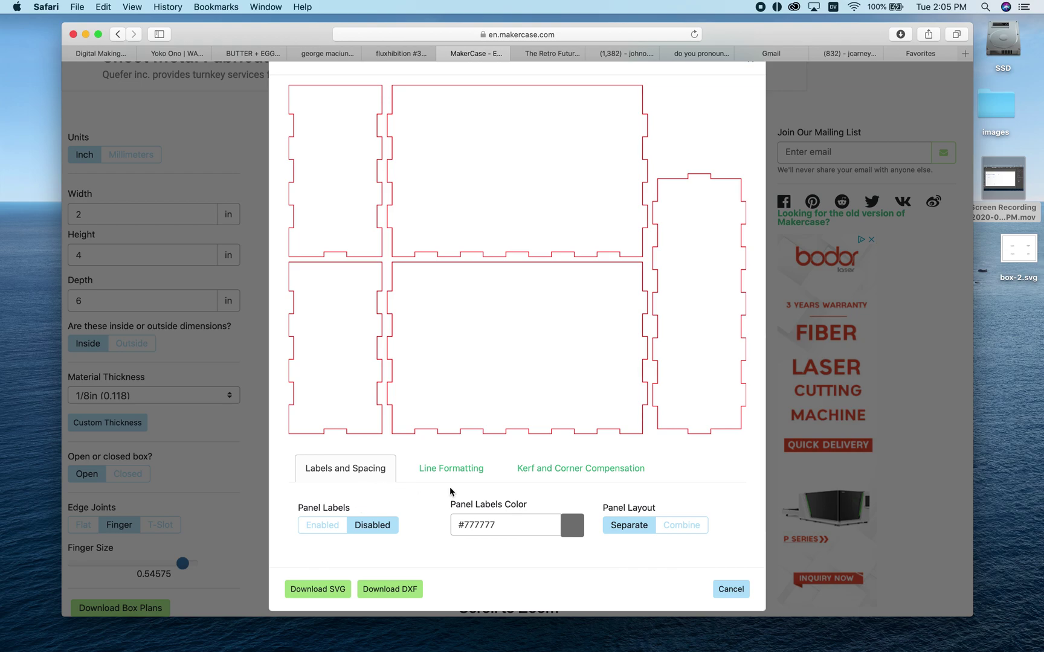
Review the cut line and kerf settings, then download the plans as SVG
click(453, 471)
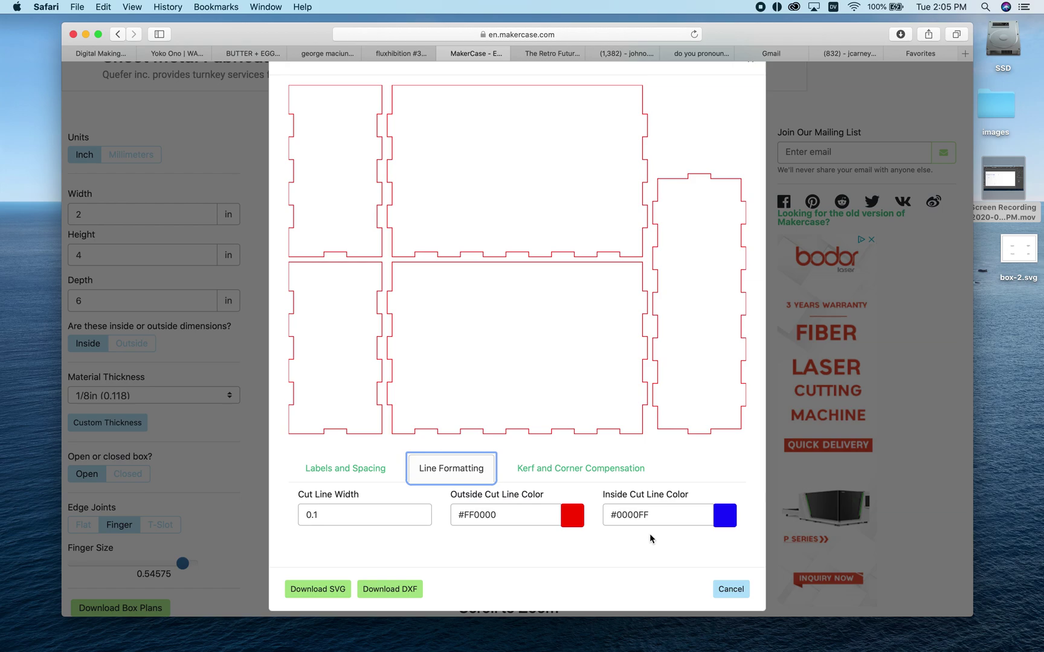
click(549, 473)
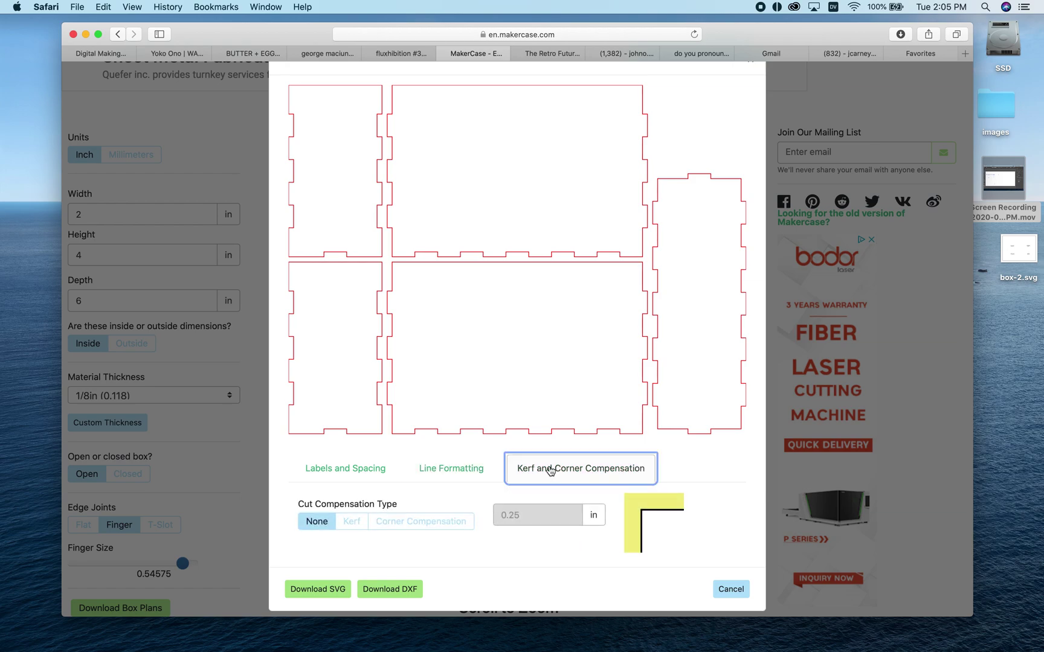
click(466, 475)
click(351, 479)
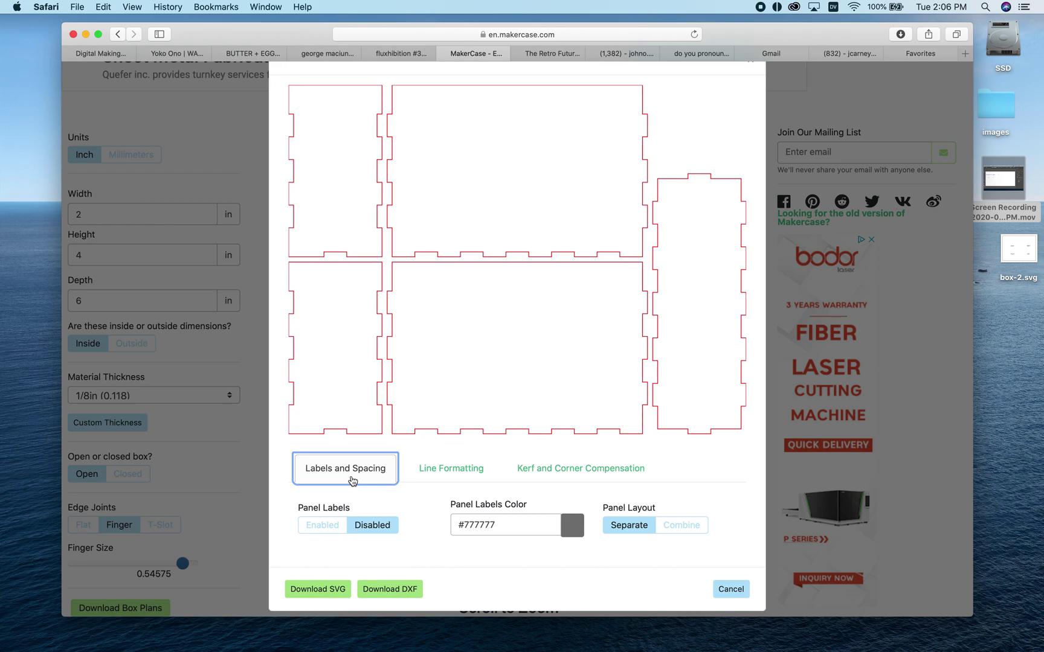
click(530, 471)
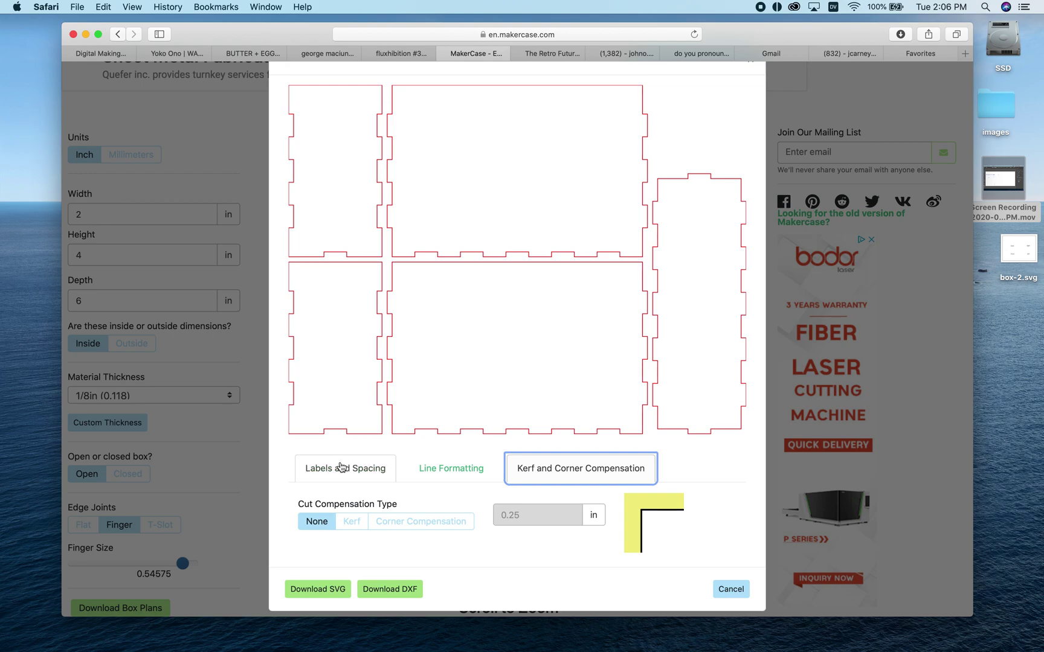
click(343, 468)
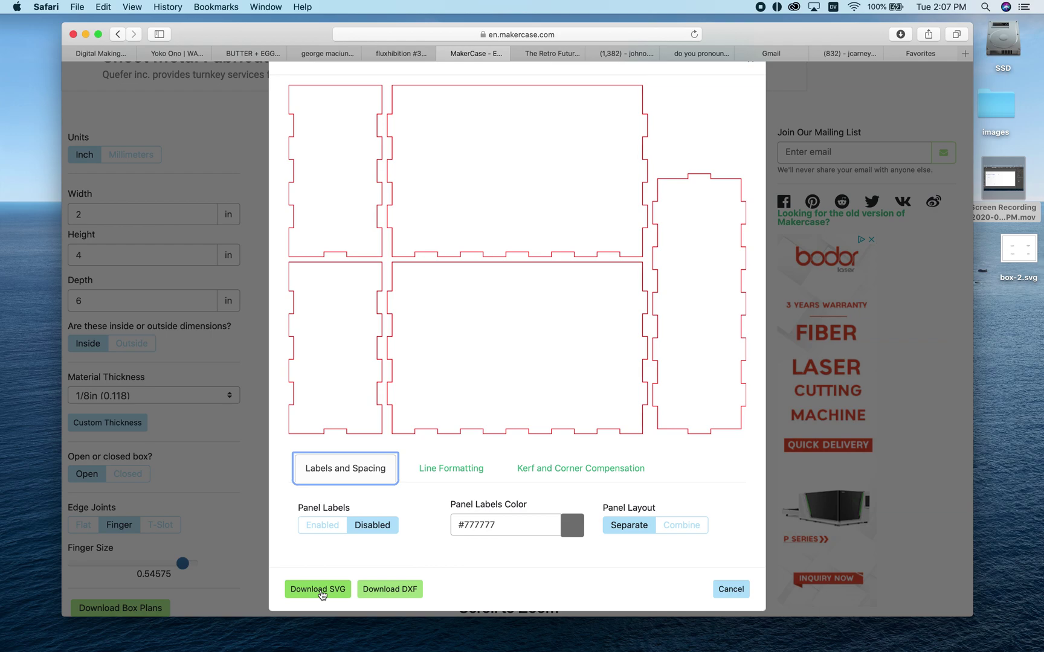
click(320, 593)
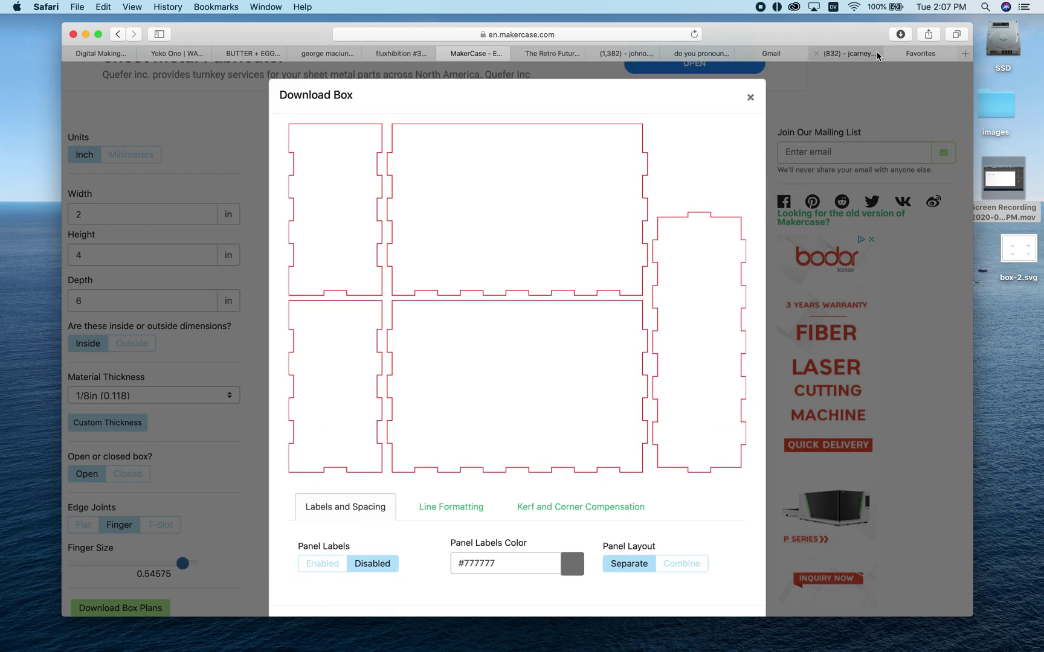
Copy the newest box-2.svg download to the Desktop, keeping both files, then switch to Illustrator
click(899, 35)
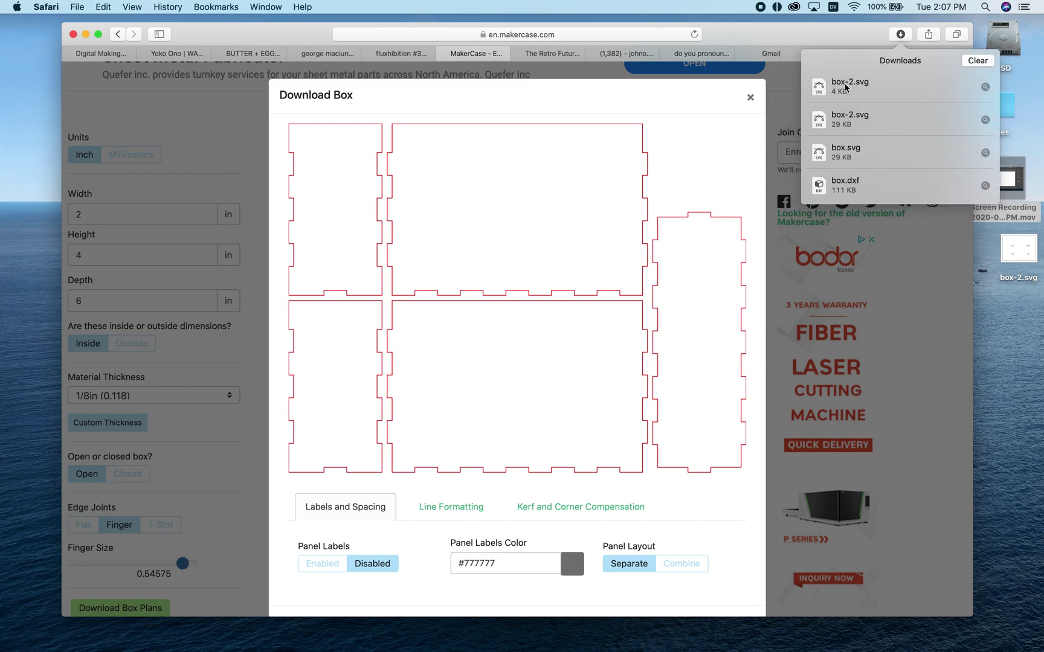
drag(845, 88, 1017, 347)
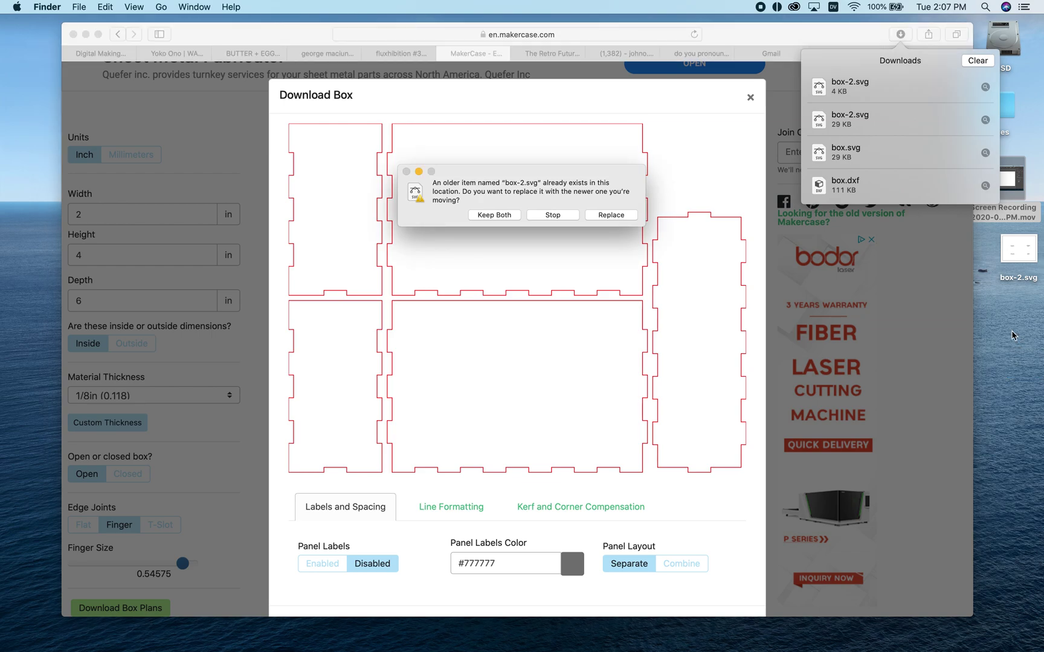
click(502, 215)
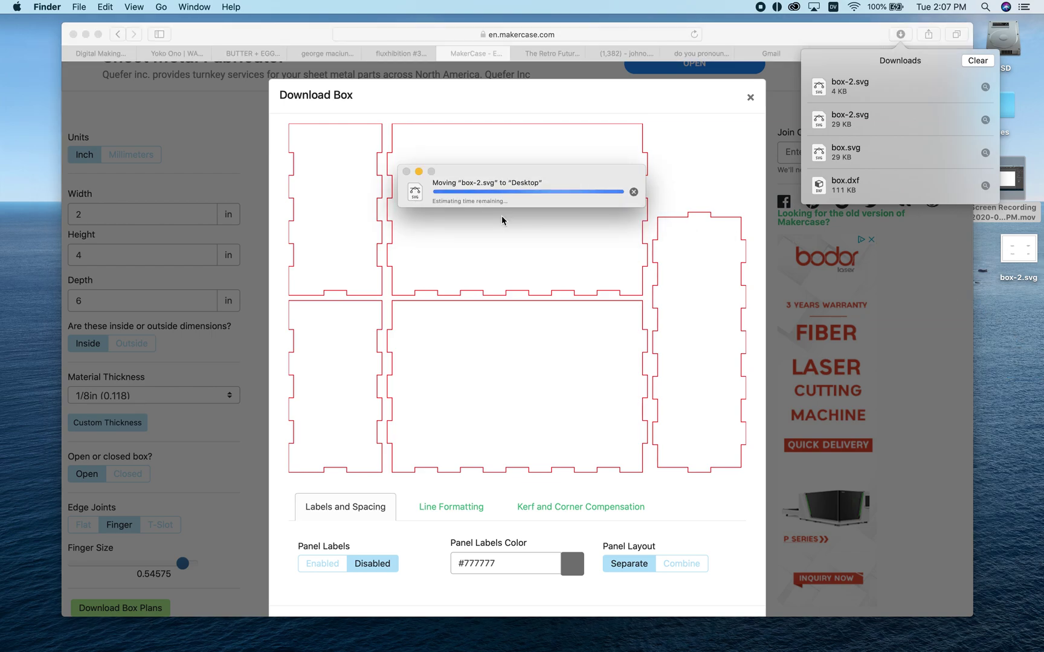
click(900, 34)
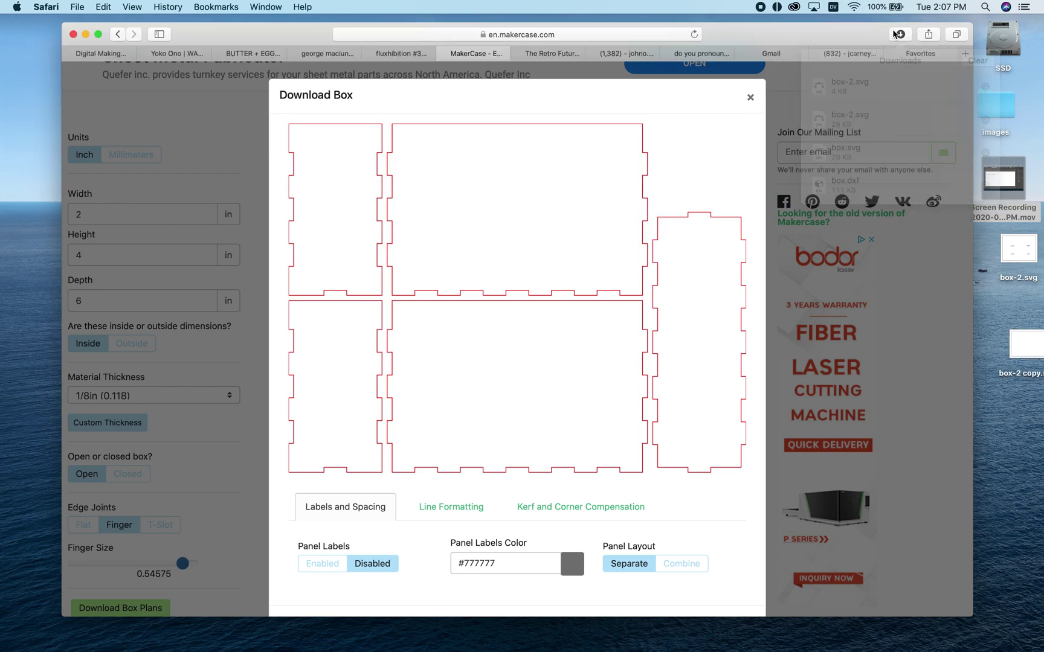
key(ctrl+Right)
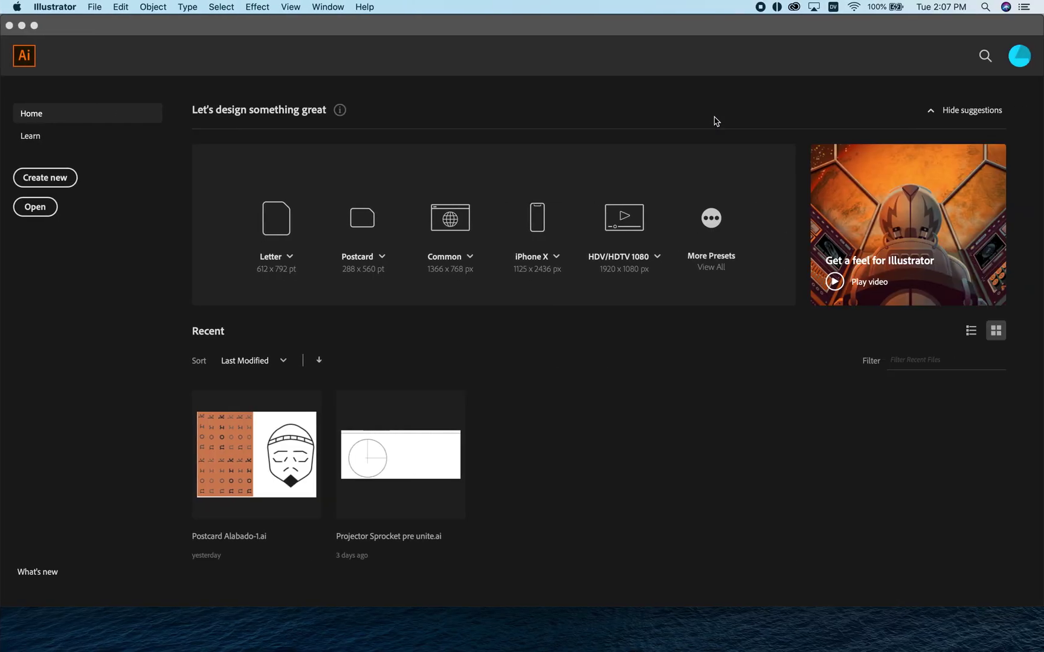
Create a new 24 × 12 in Illustrator document
click(61, 185)
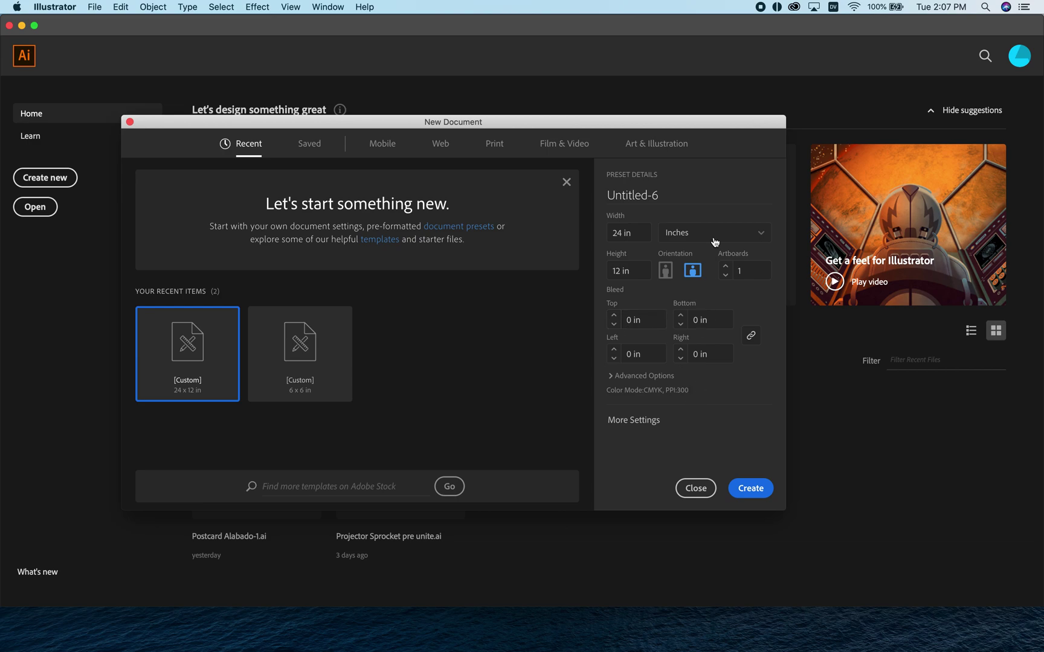
click(752, 495)
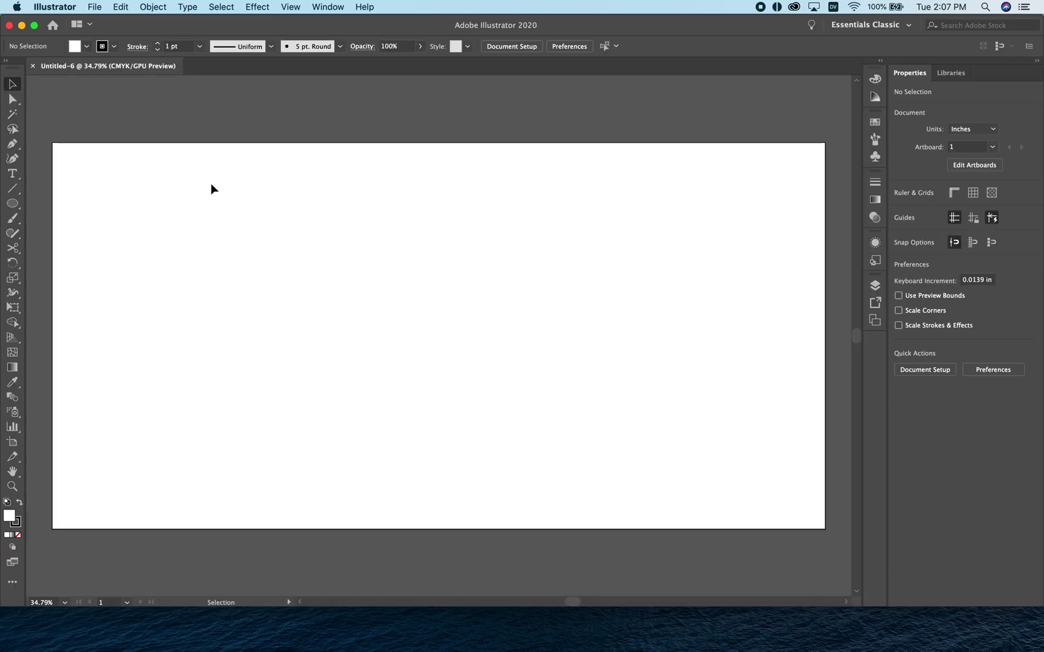
click(95, 10)
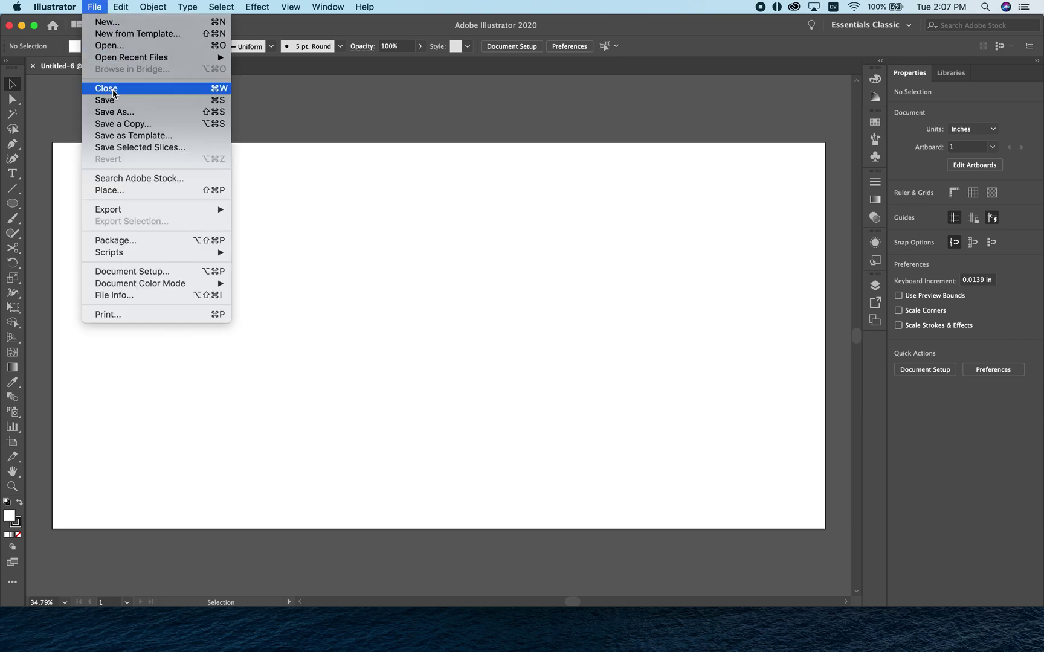
Place box-2 copy.svg from the Desktop into the document
click(132, 191)
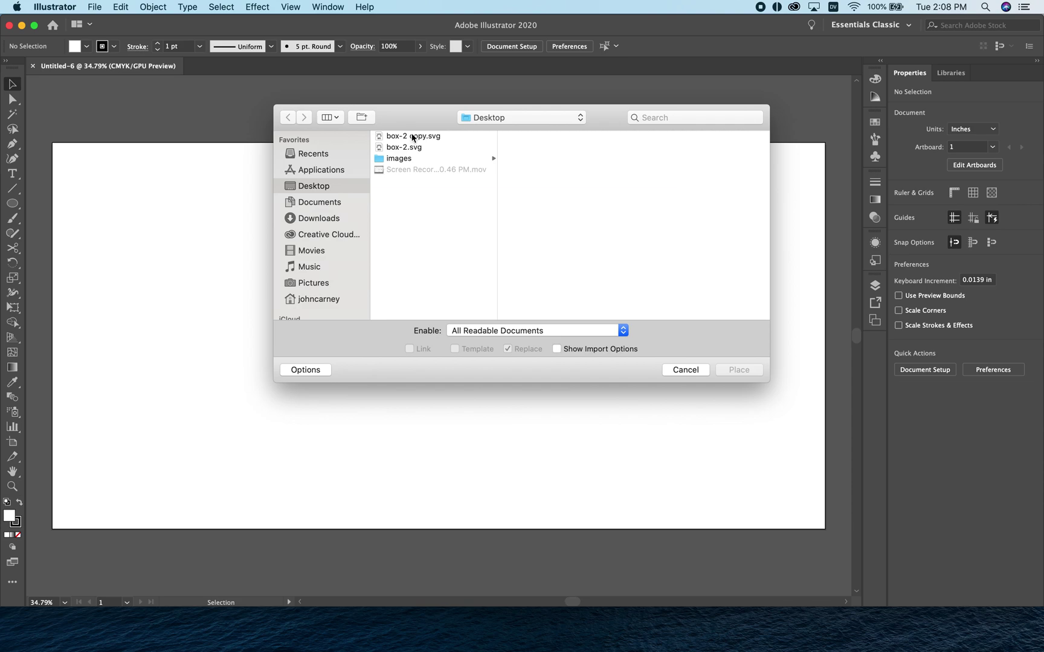
click(413, 136)
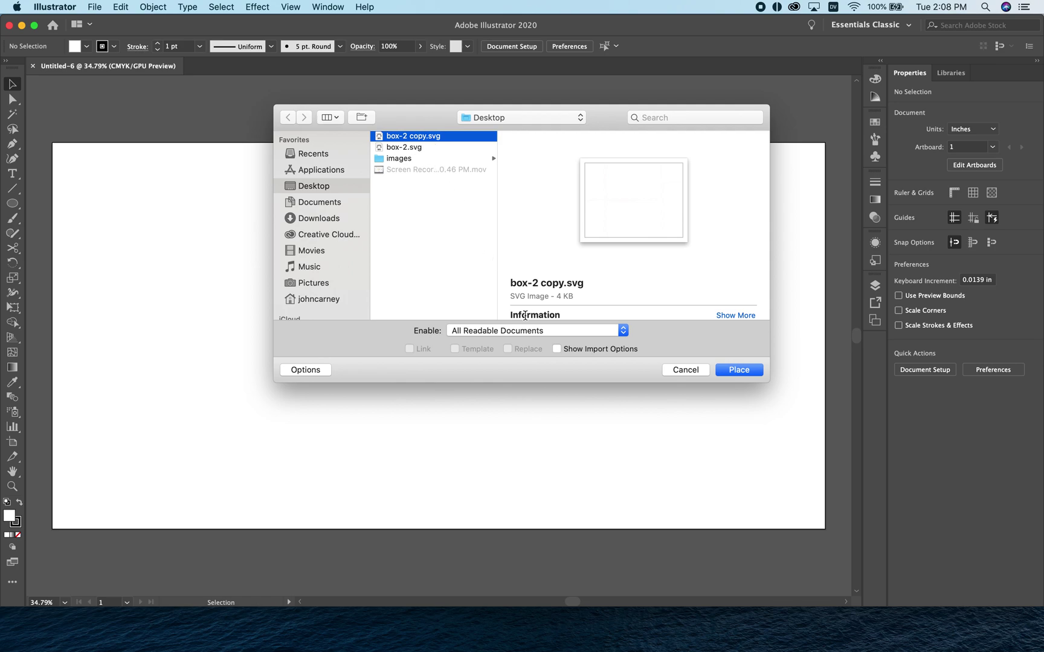
click(740, 369)
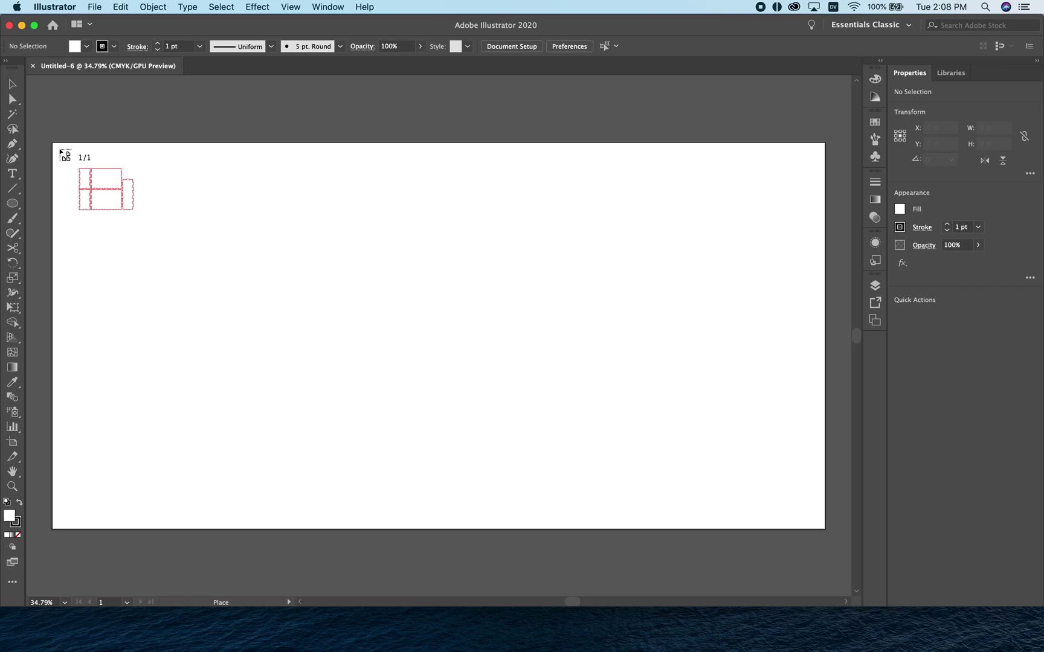
Drop the five box panels on the artboard and nudge them right and down
click(60, 151)
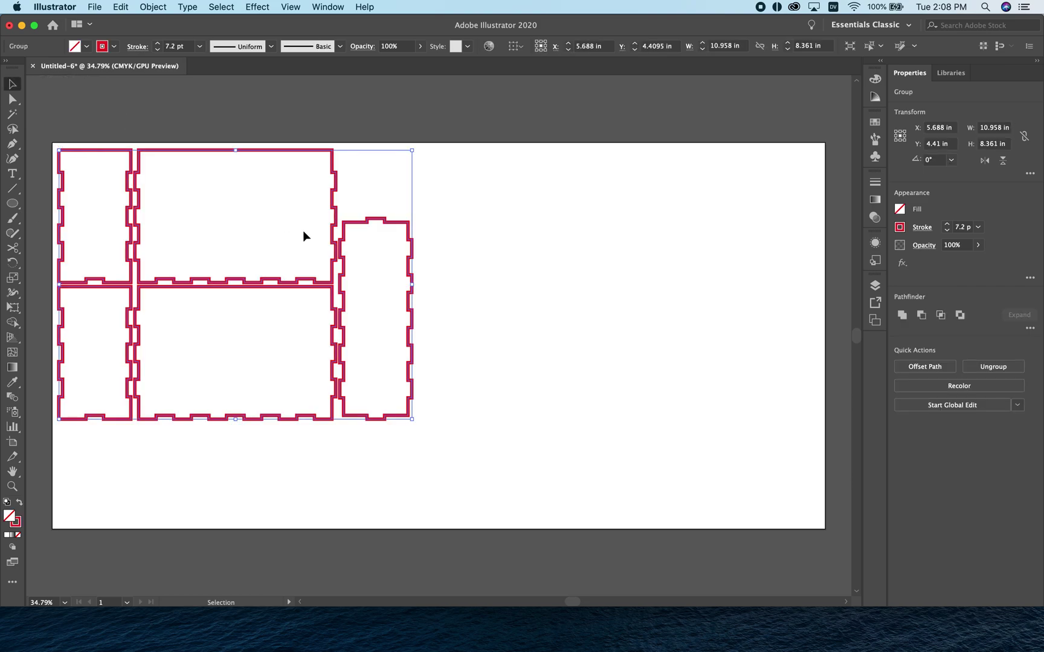
click(445, 256)
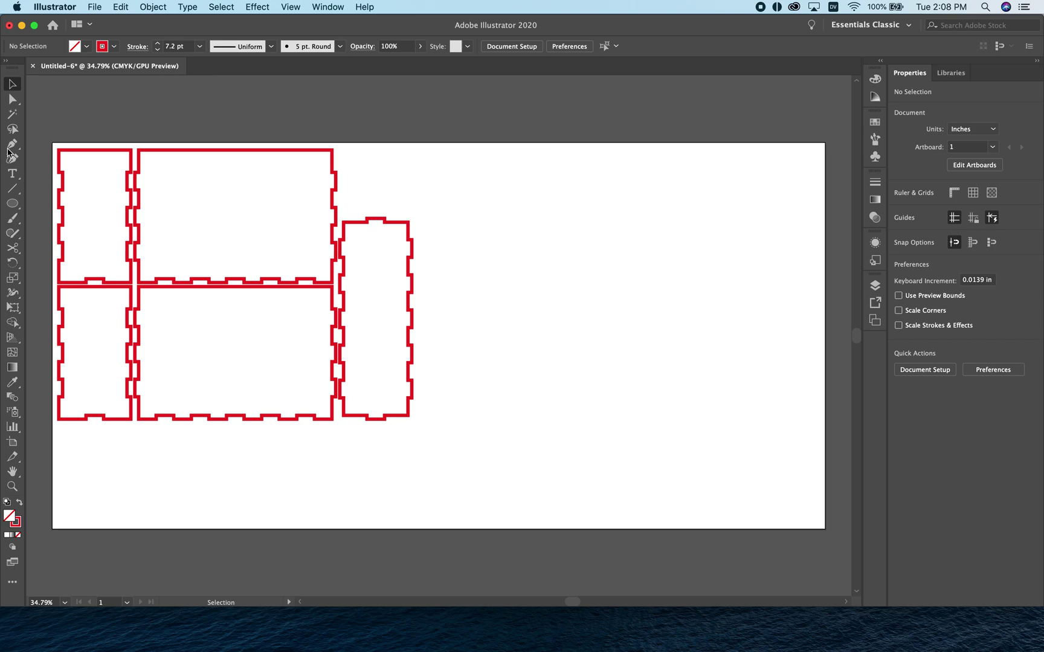
drag(51, 128, 424, 444)
click(468, 367)
drag(412, 321, 500, 343)
click(553, 335)
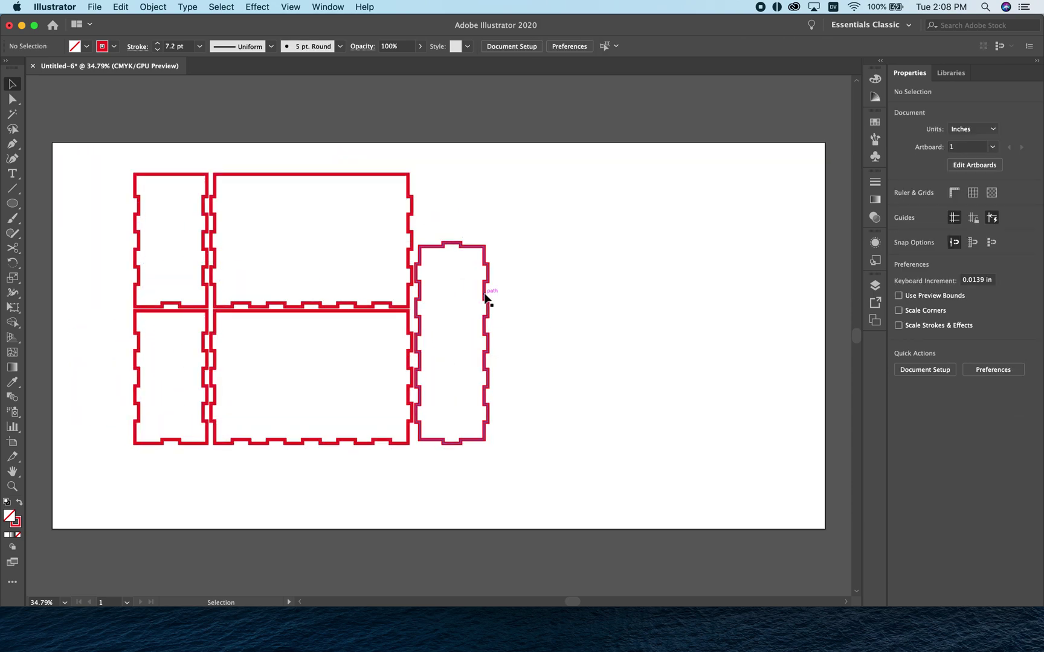
drag(485, 296, 505, 291)
click(562, 310)
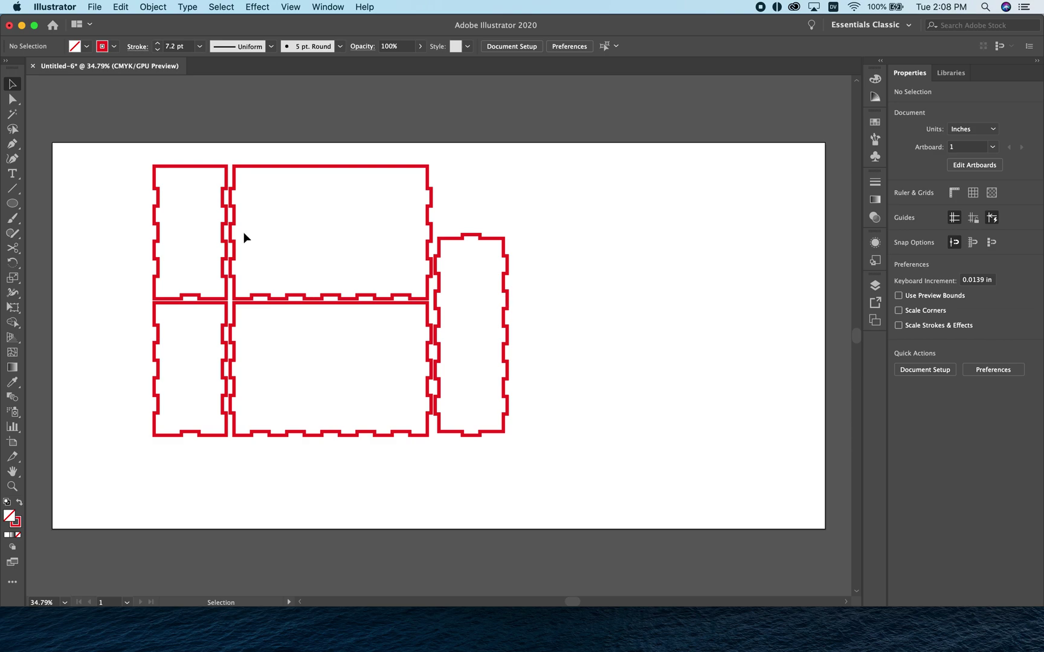
Select all the panels and ungroup them into separate pieces
drag(116, 148, 555, 463)
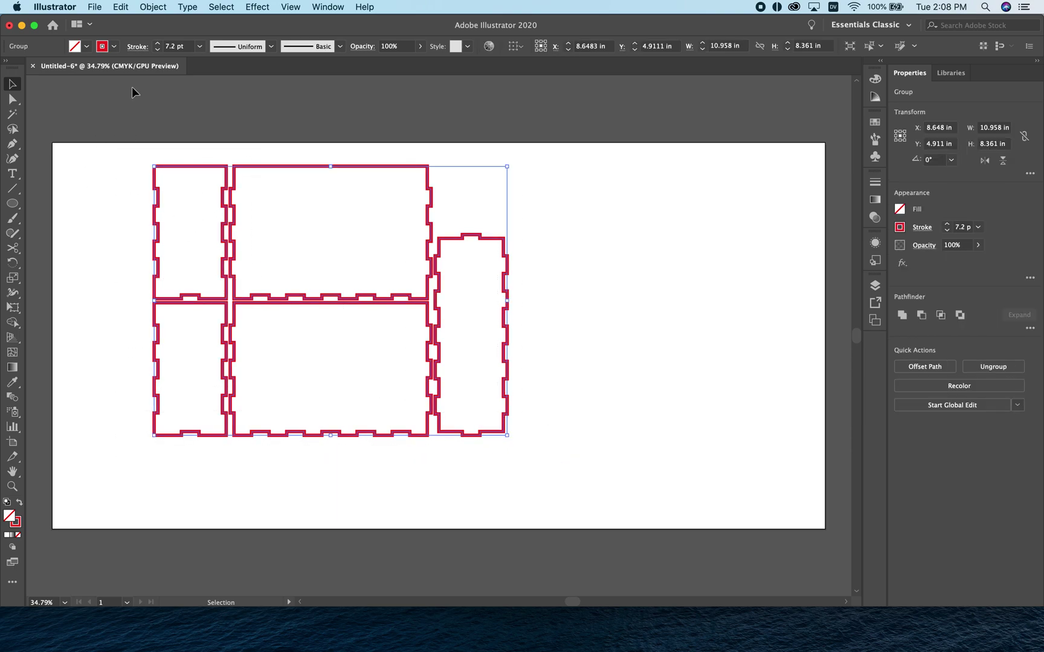
click(154, 9)
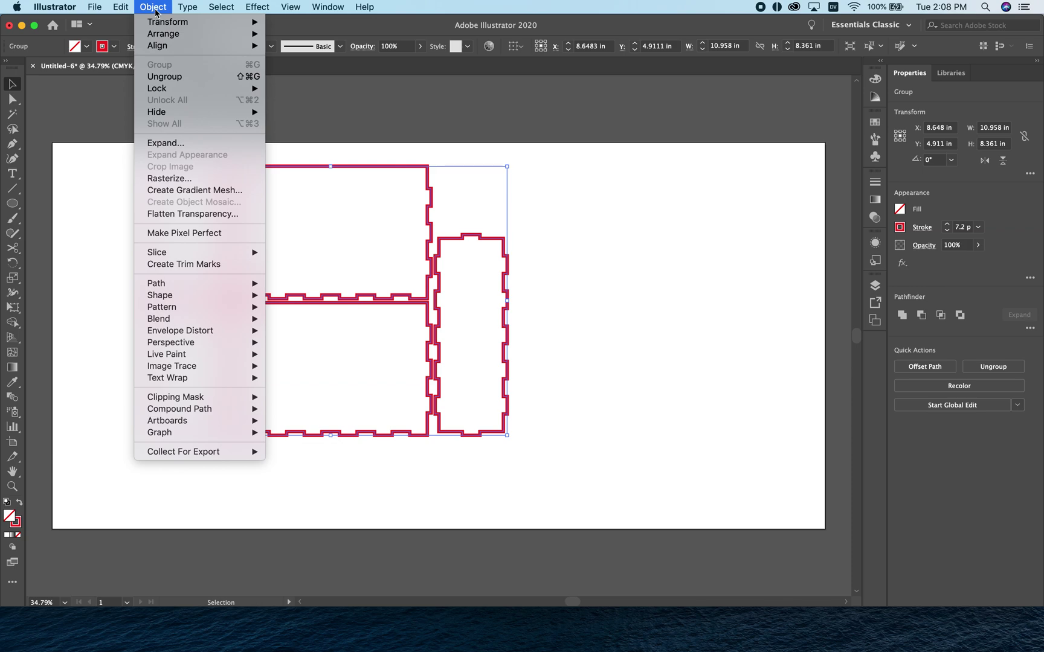
click(172, 77)
click(588, 273)
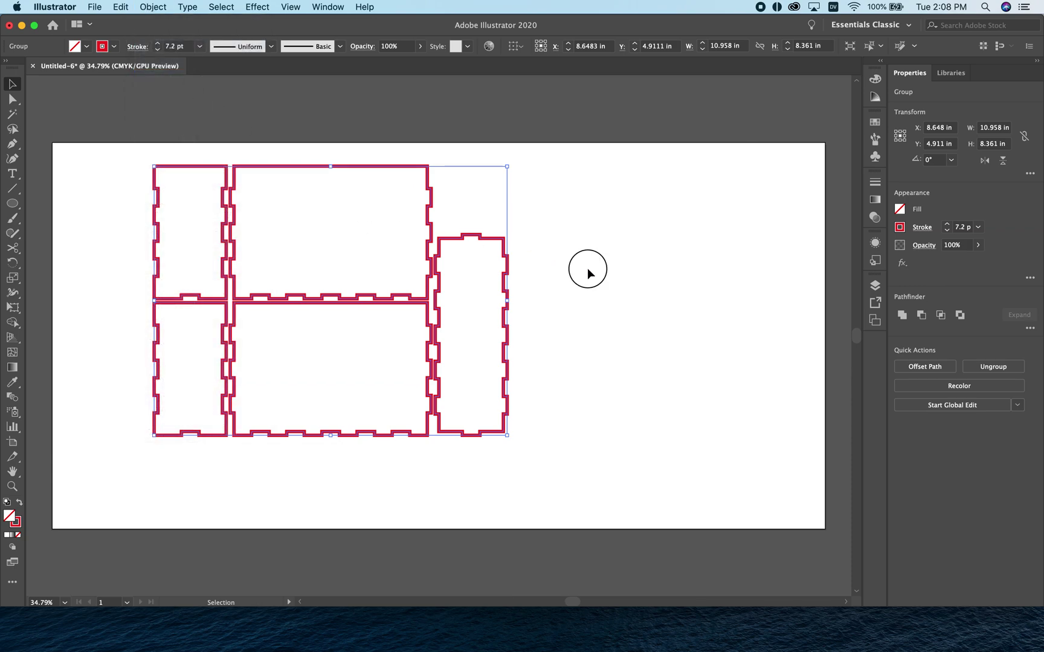
click(507, 247)
Ungroup the panels and move the narrow side panel off to the right
click(162, 13)
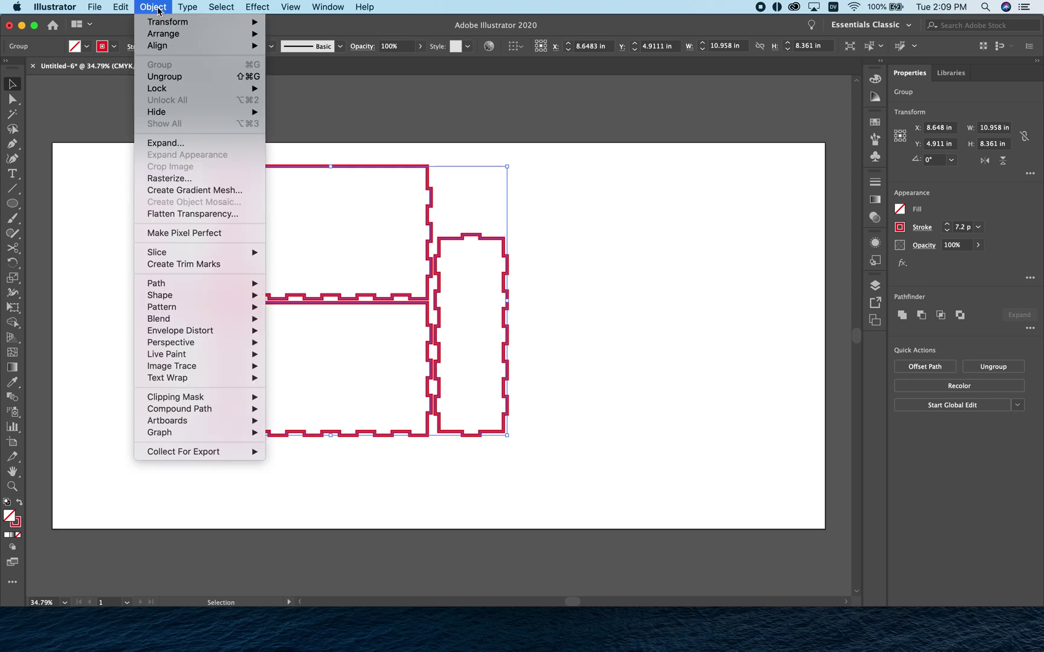
click(176, 80)
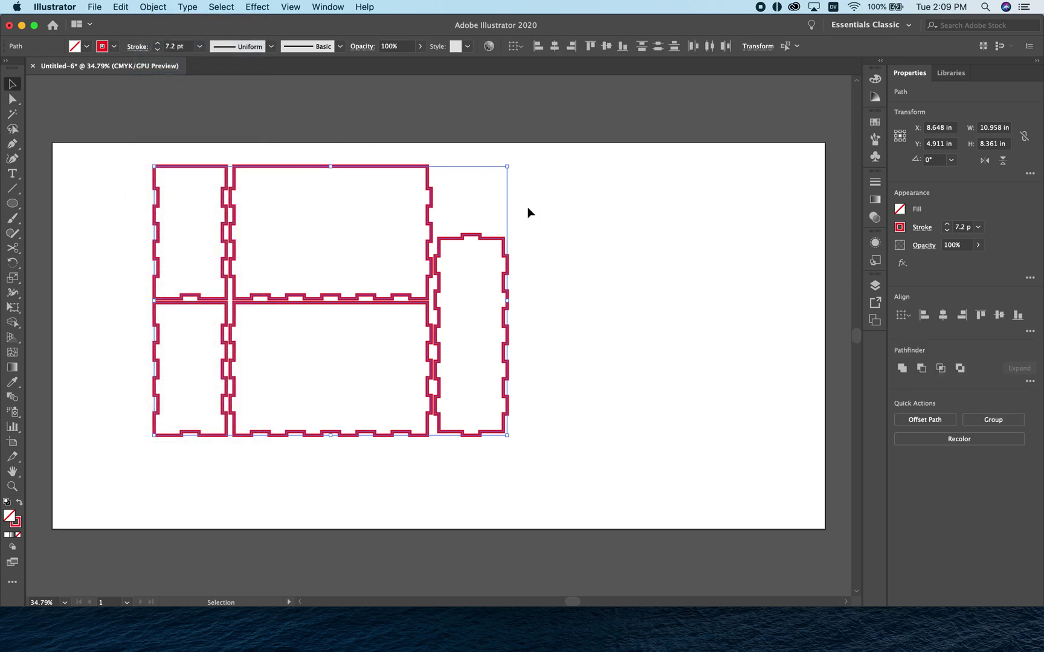
click(576, 230)
click(504, 243)
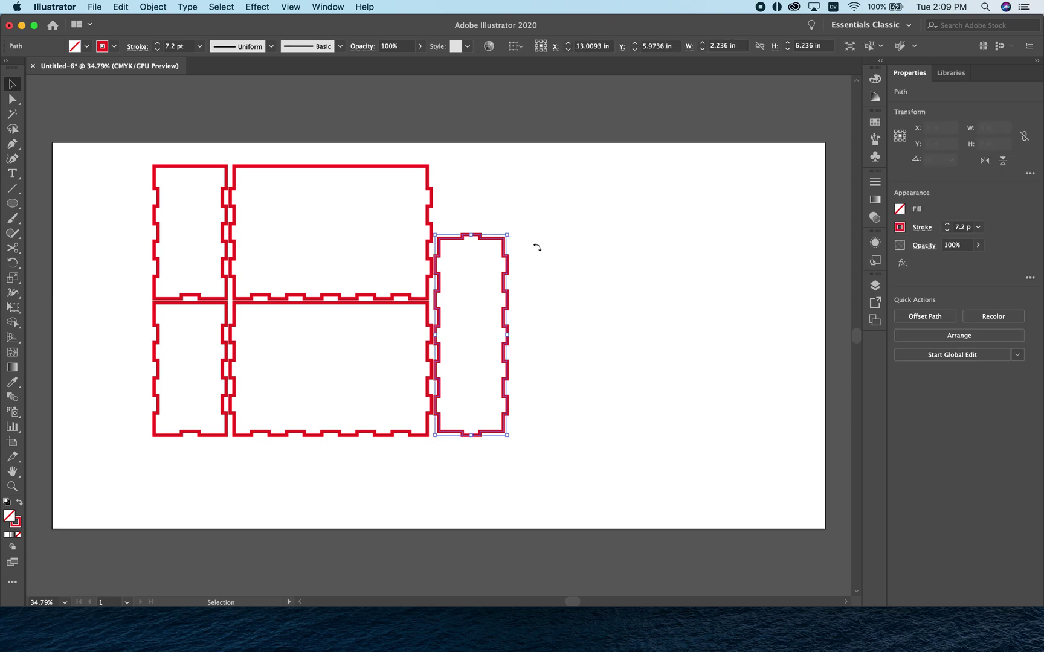
click(538, 252)
click(504, 242)
drag(504, 242, 569, 235)
Pack the four large panels into the top-left corner of the artboard
drag(124, 143, 459, 482)
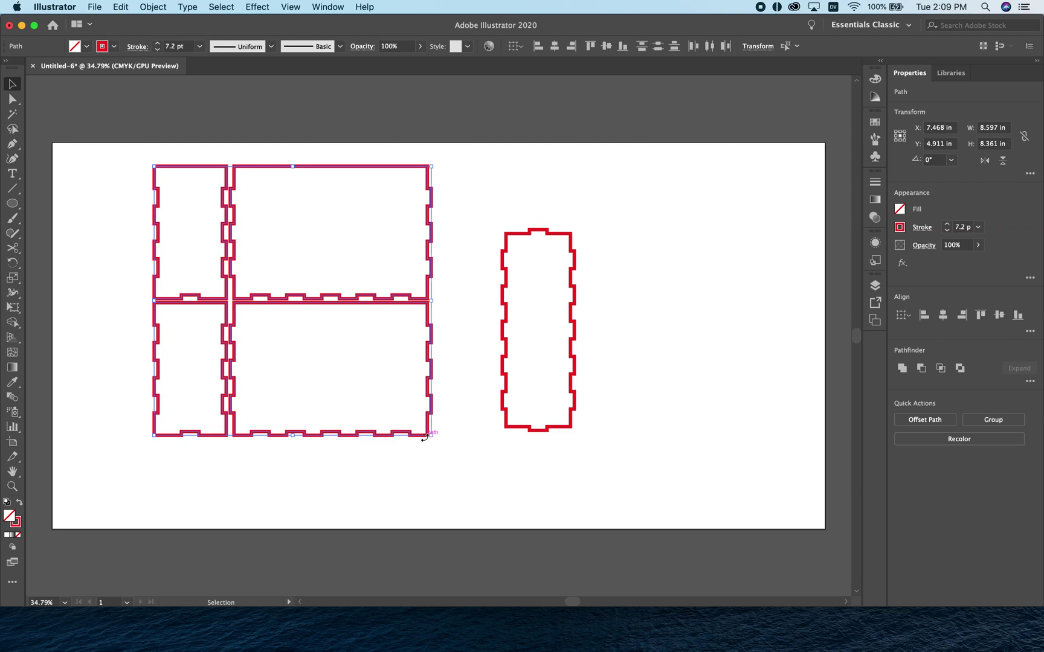
drag(421, 439, 324, 422)
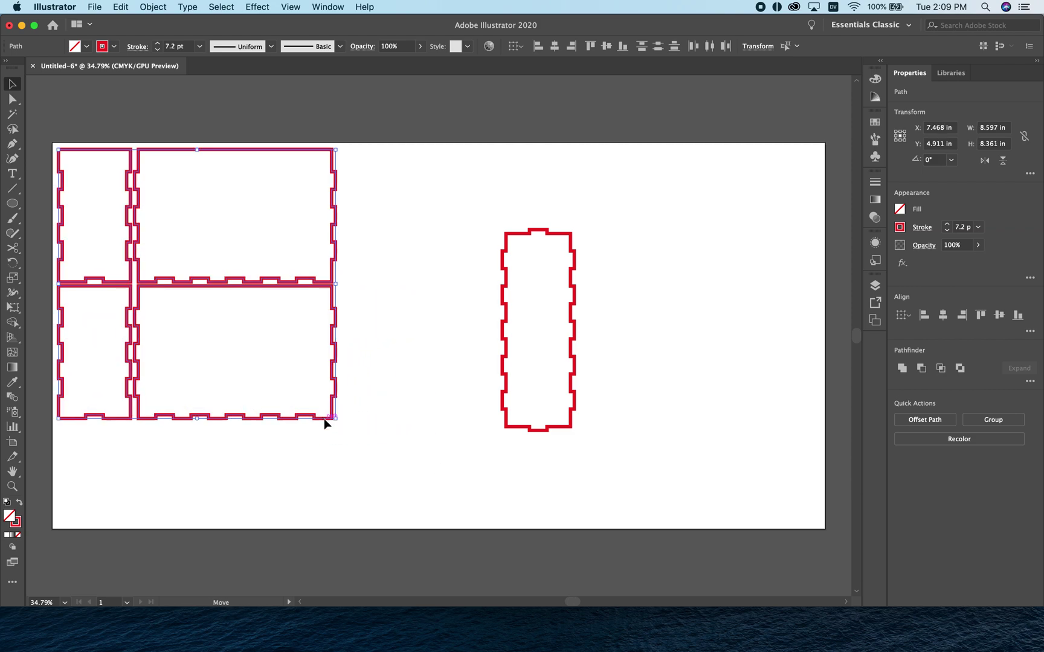
click(421, 417)
Rotate the narrow panel 270° and lay it horizontally beneath the four large panels
drag(502, 305, 422, 260)
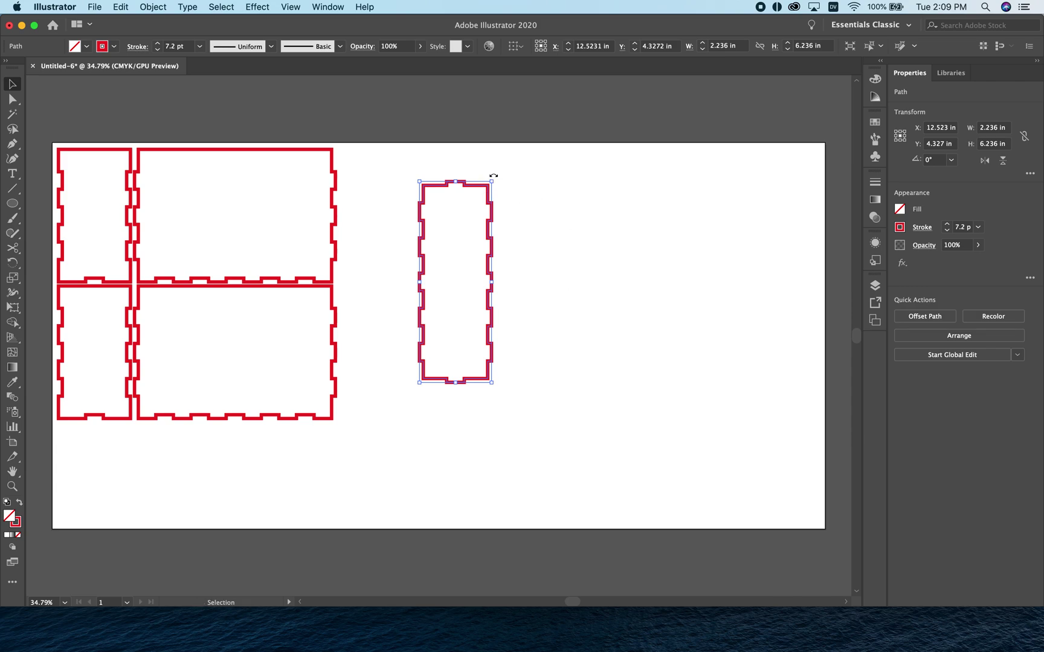
drag(494, 175, 554, 315)
drag(540, 251, 244, 430)
click(333, 434)
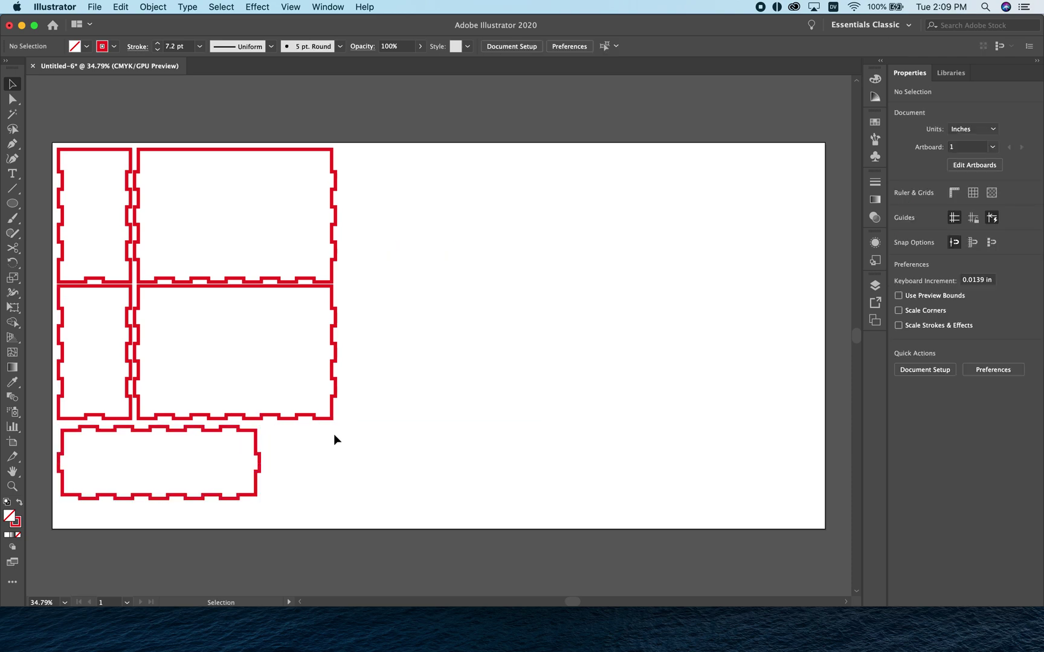
drag(367, 132, 46, 538)
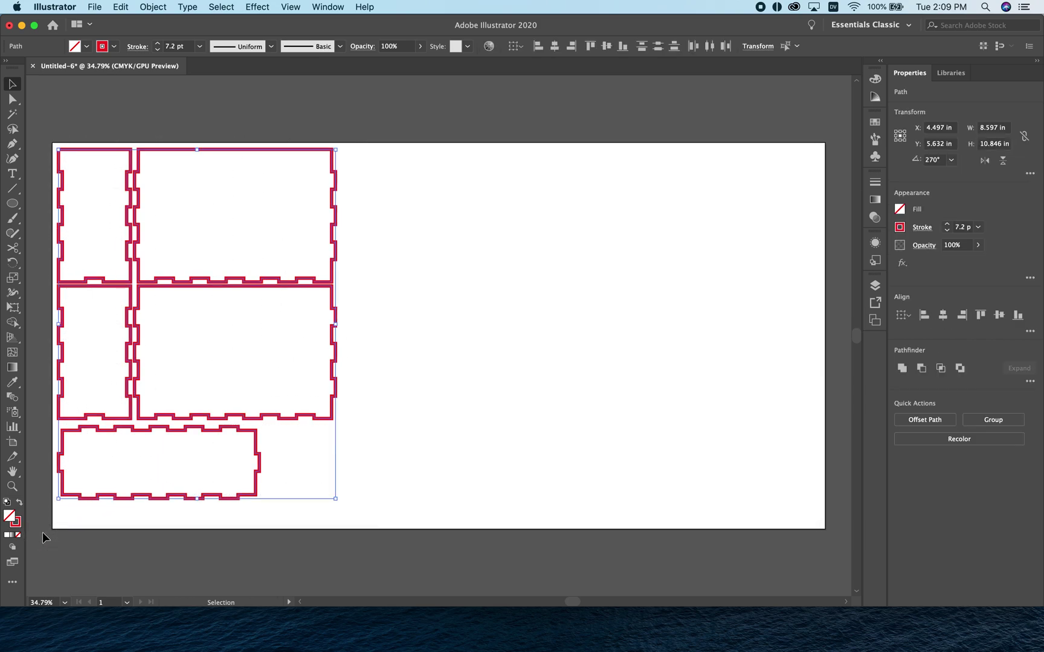
Set the selected panels' stroke weight to 1 pt
click(173, 47)
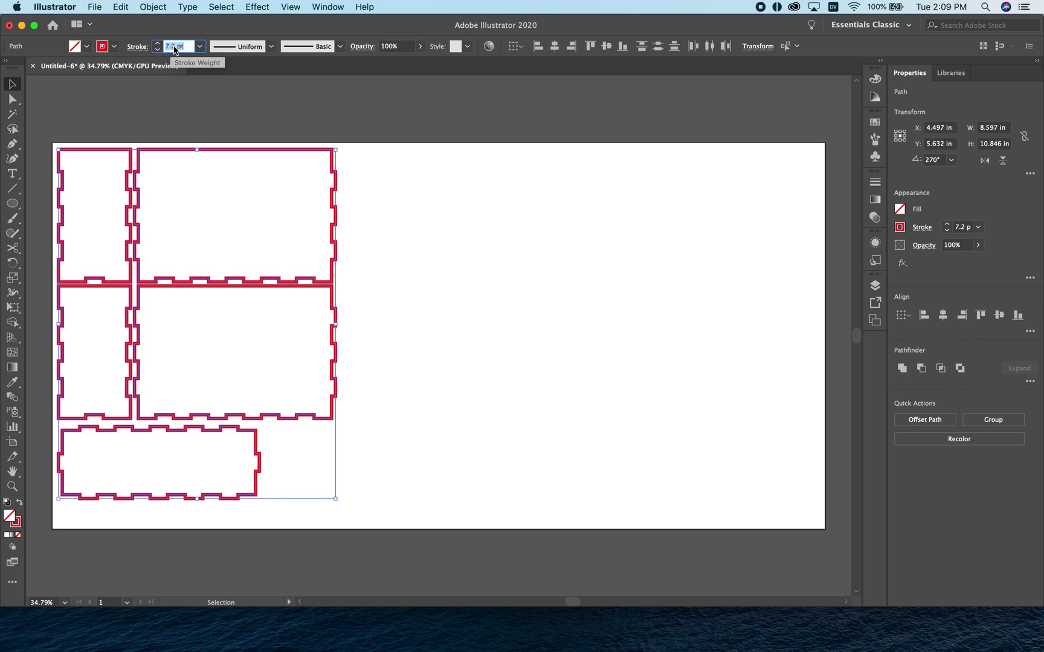
text(1)
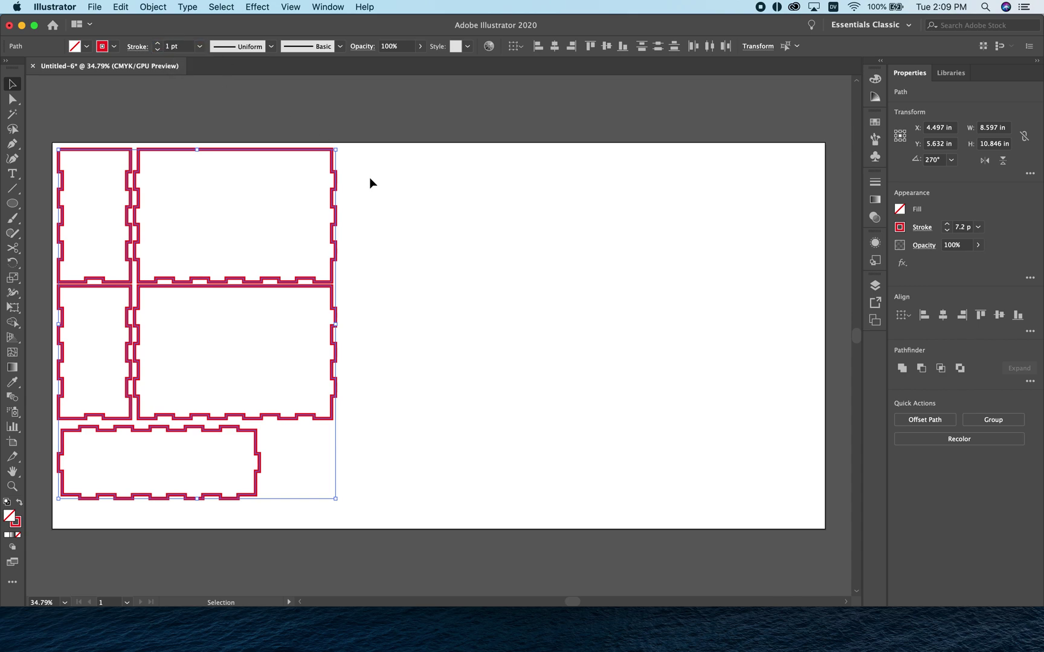
click(370, 177)
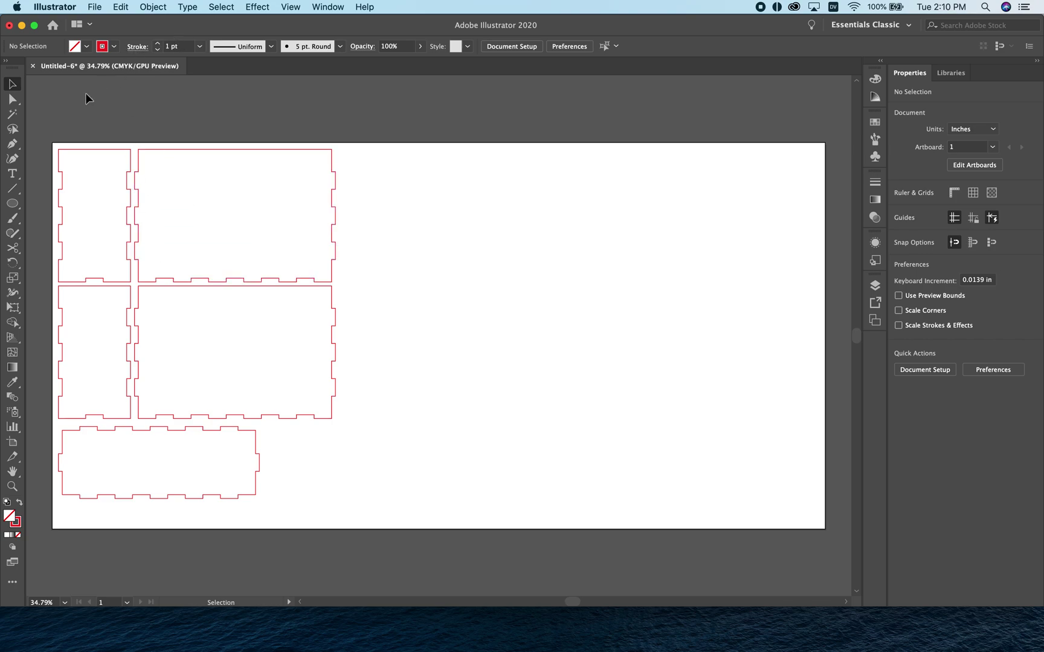
Reselect all panel outlines and change their stroke weight to a 0.001 pt hairline
drag(41, 111, 380, 561)
click(182, 47)
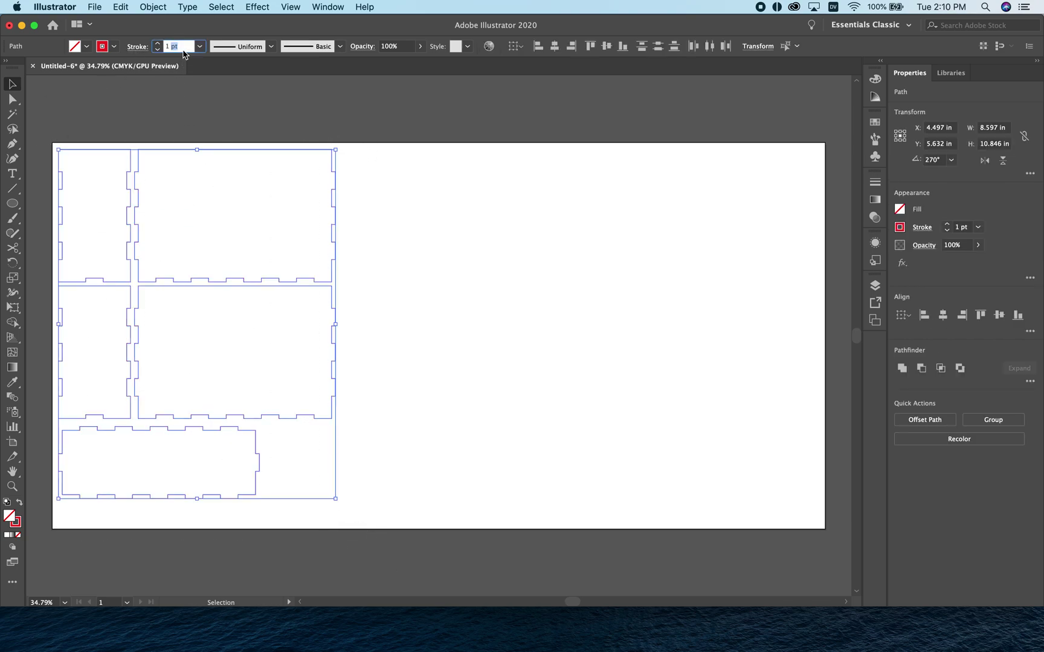
triple_click(182, 50)
key(BackSpace)
key(Return)
click(370, 232)
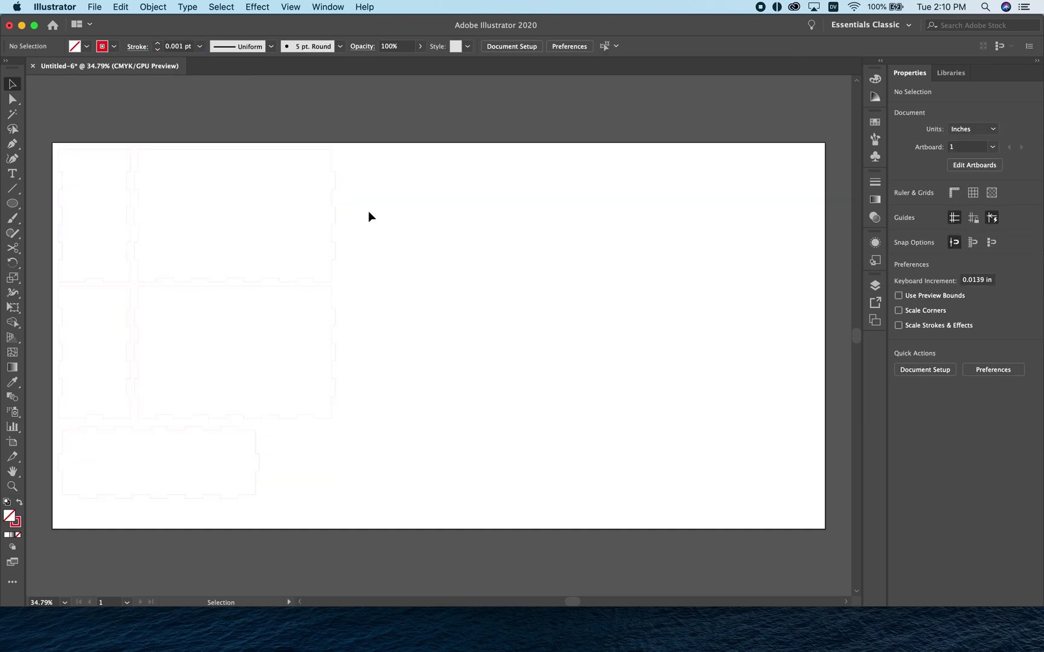
drag(399, 129, 45, 519)
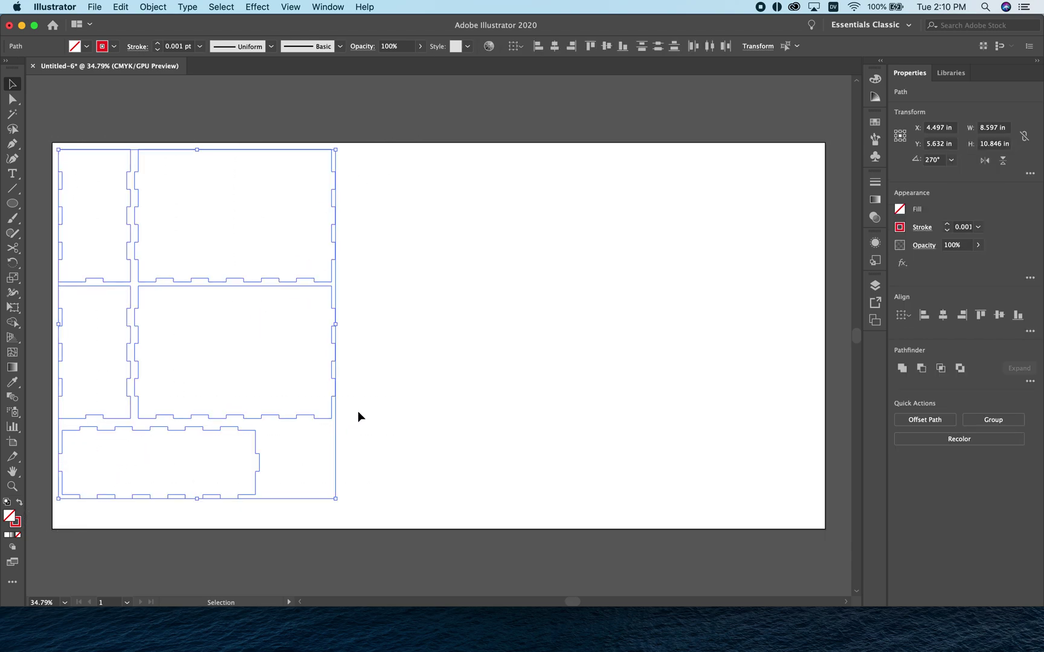
click(369, 320)
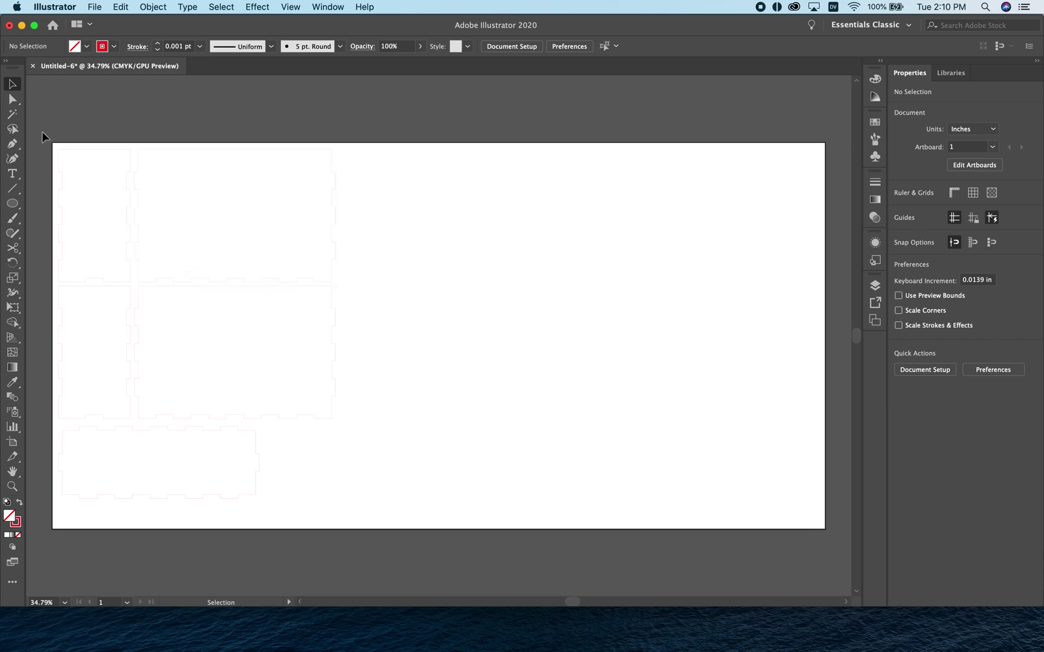
drag(42, 132, 400, 534)
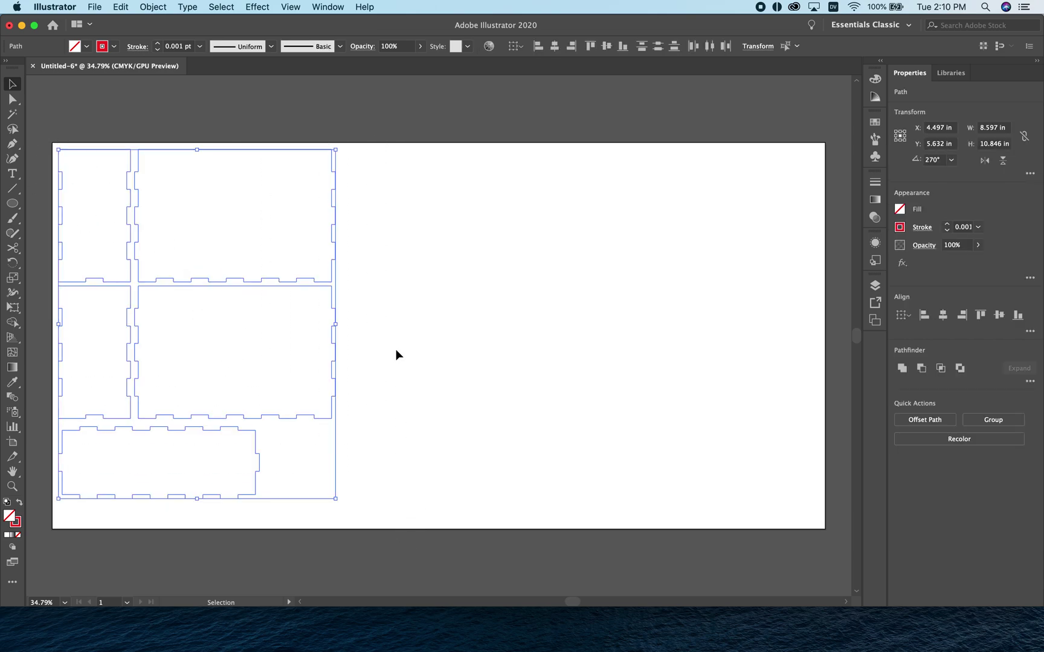